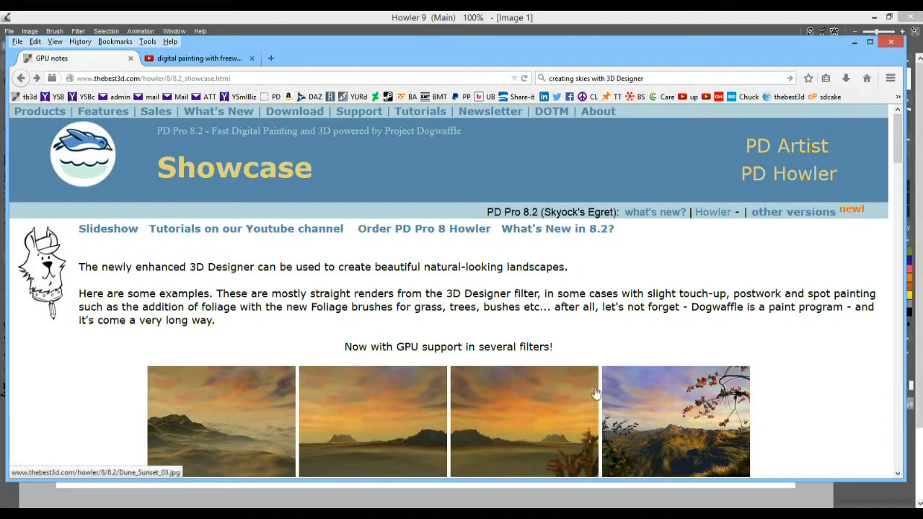
View the fourth and third sunset examples full size, ending on Dune_Sunset_03.jpg at actual size.
left_click(668, 250)
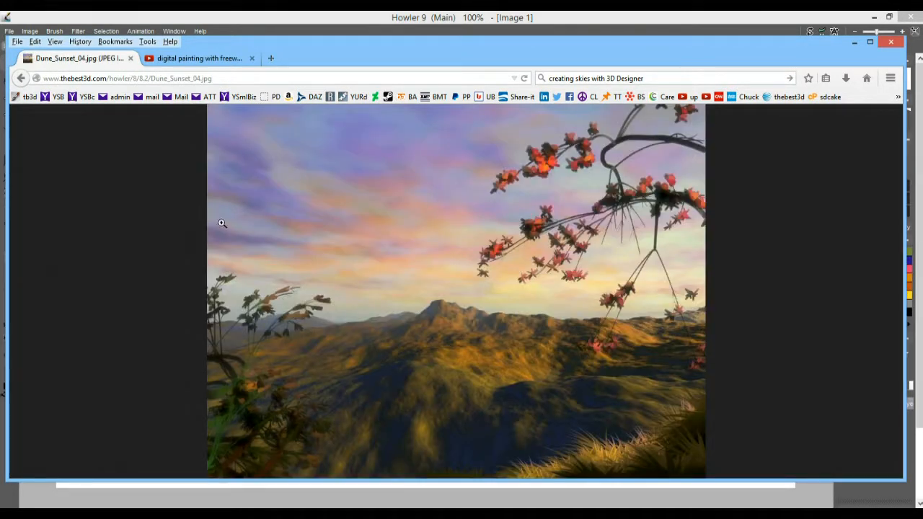
left_click(21, 78)
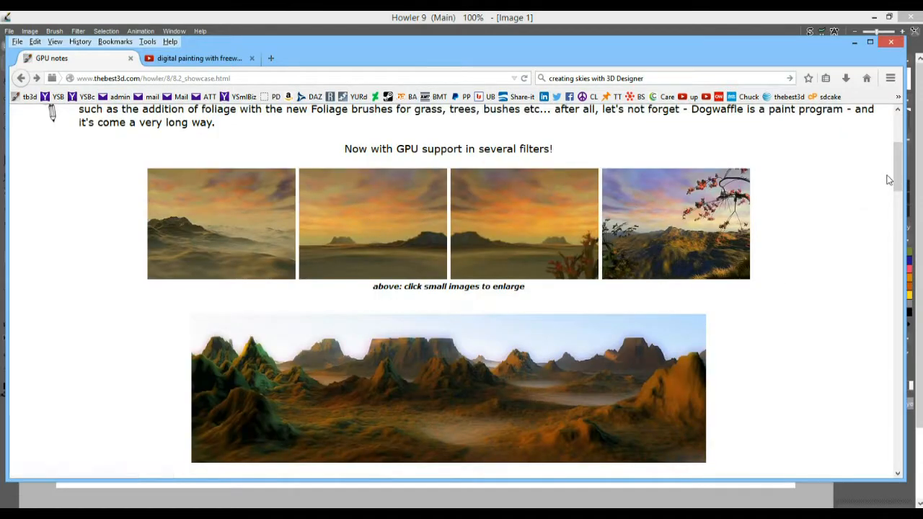
left_click_drag(898, 170, 908, 397)
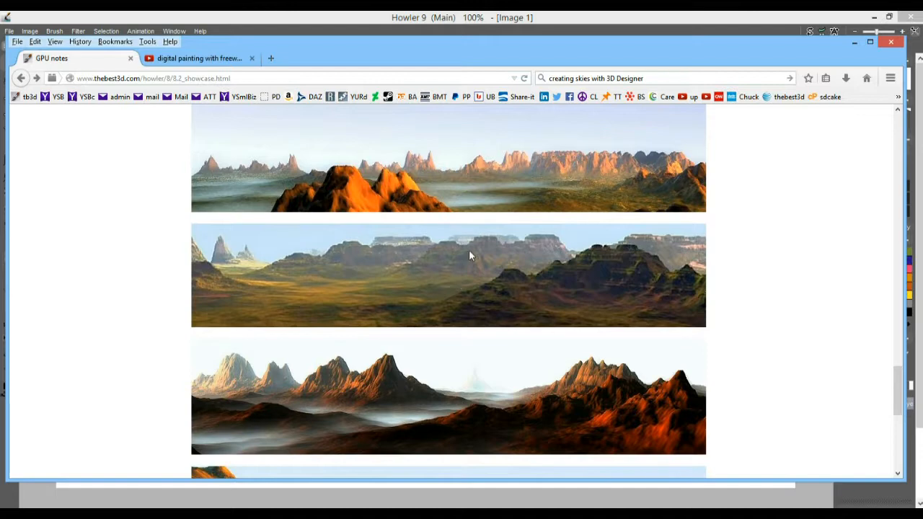
scroll(469, 281, "up", 4)
scroll(469, 291, "up", 5)
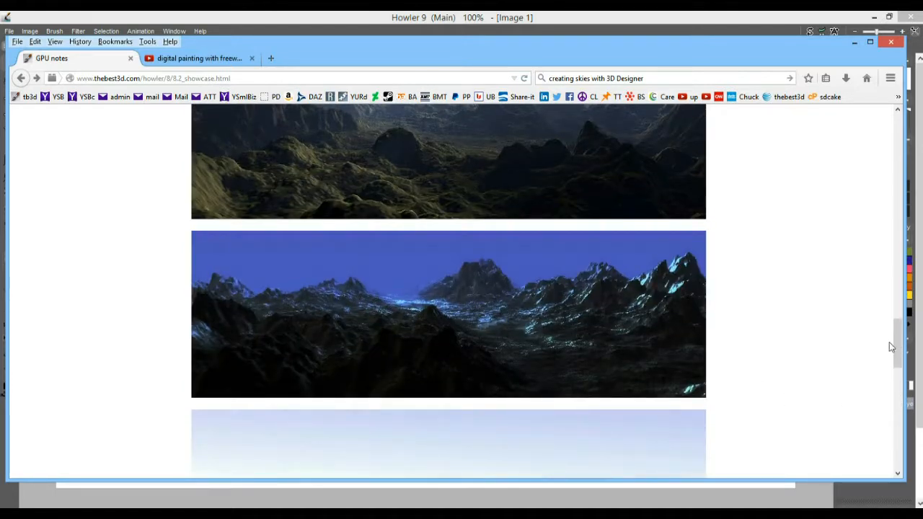
left_click_drag(897, 345, 904, 168)
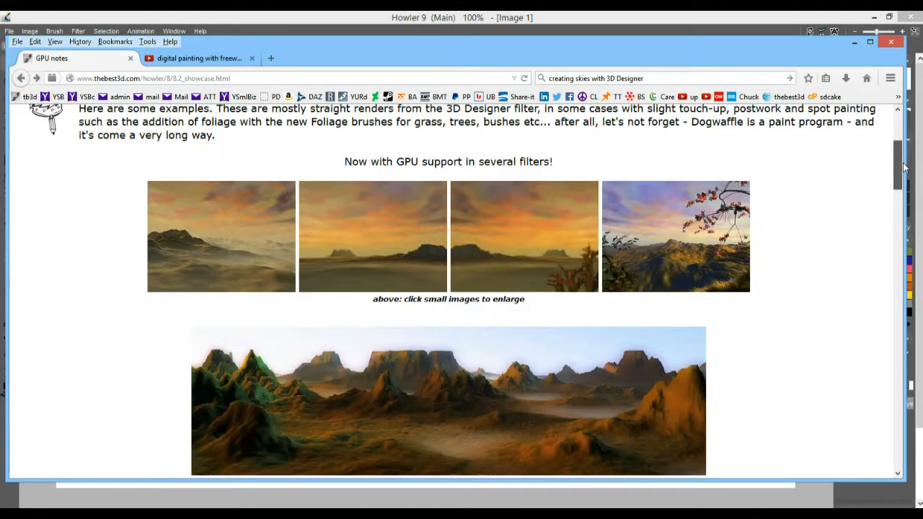
left_click(496, 229)
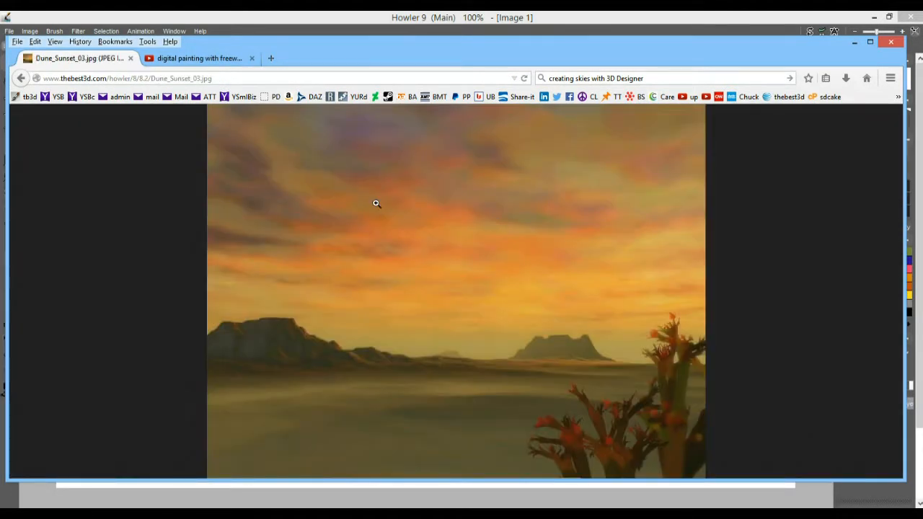
left_click(416, 185)
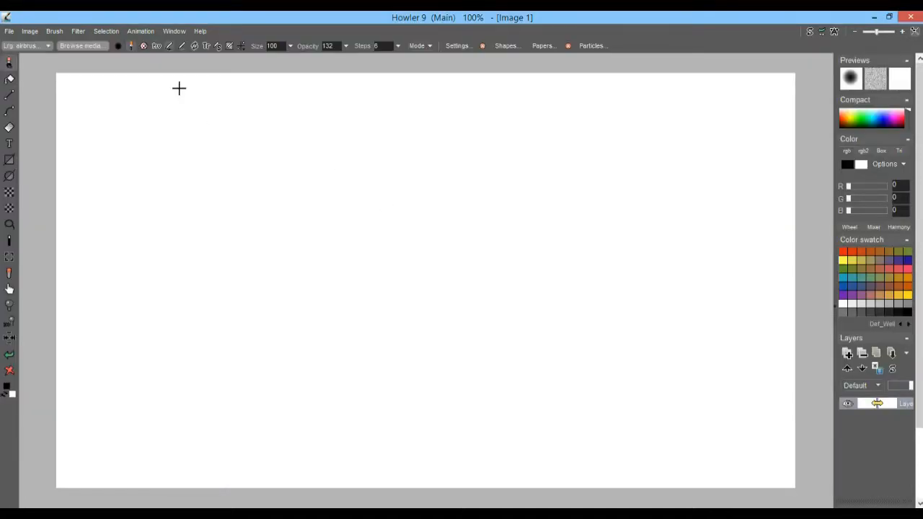
Fill the blank Image 1 canvas with two-tone Plasma noise at Scale 6.
left_click(77, 32)
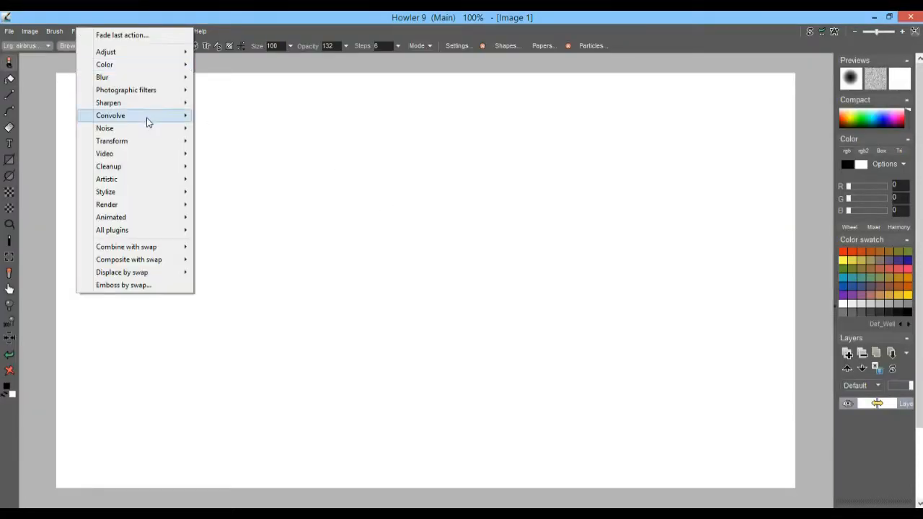
mouse_move(142, 77)
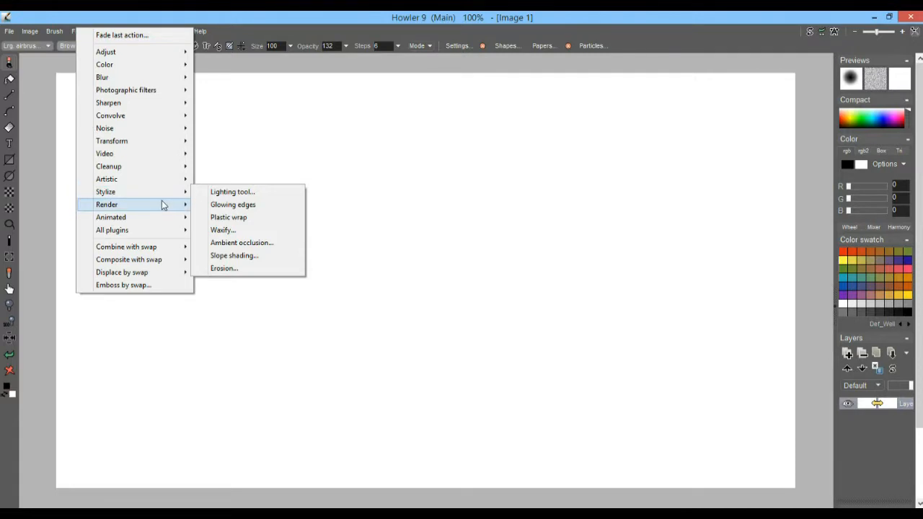
mouse_move(163, 205)
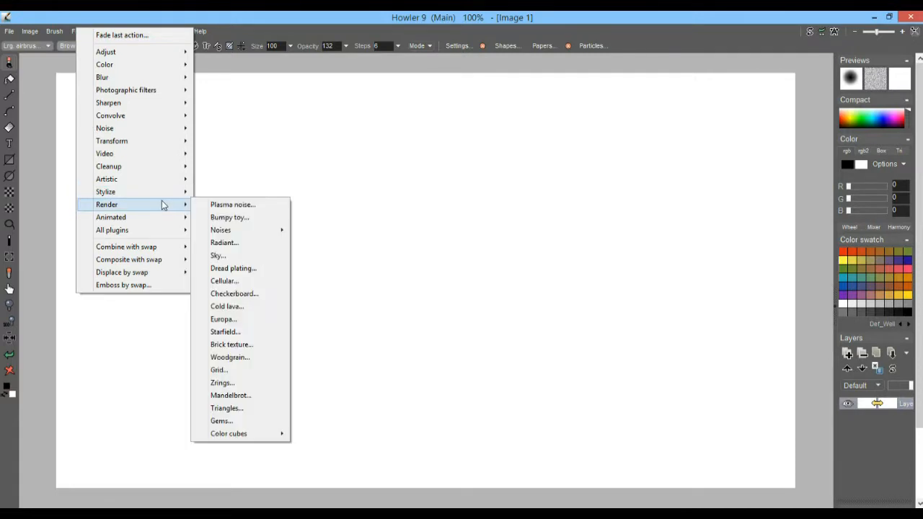
left_click(234, 209)
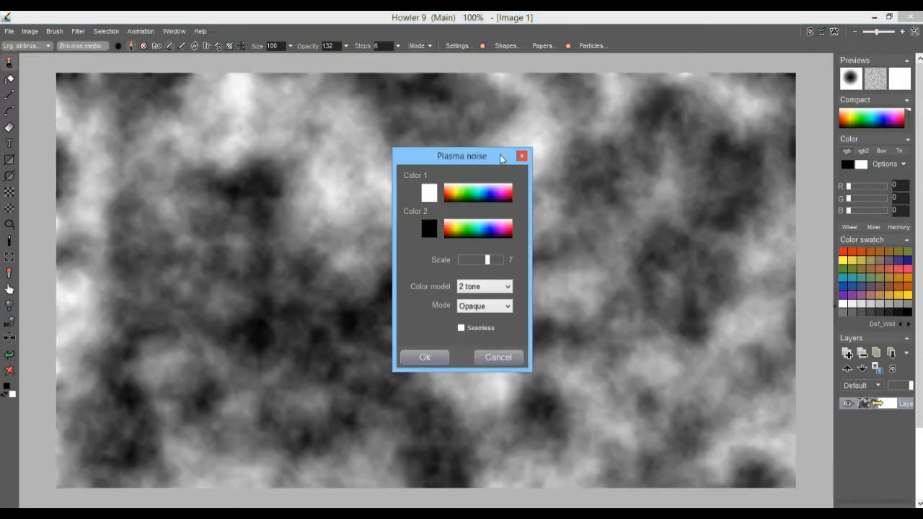
left_click_drag(467, 154, 148, 100)
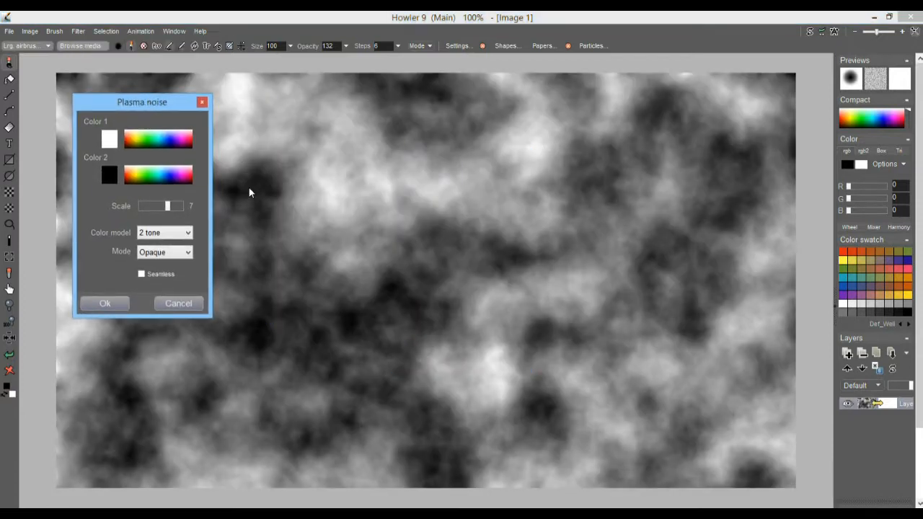
left_click(165, 206)
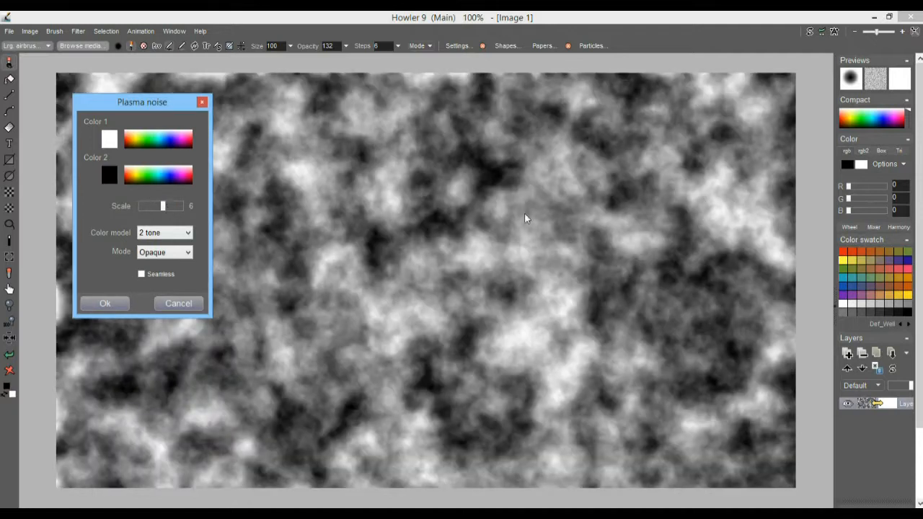
left_click(108, 304)
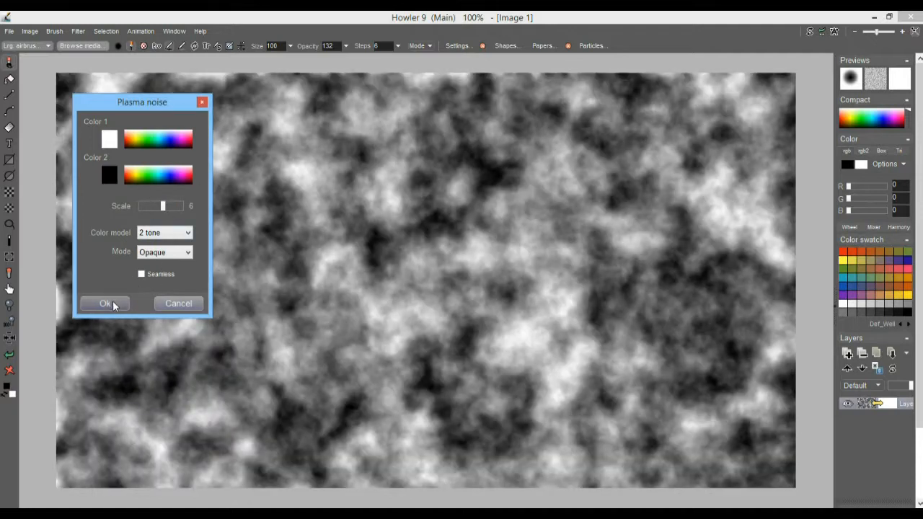
left_click(78, 32)
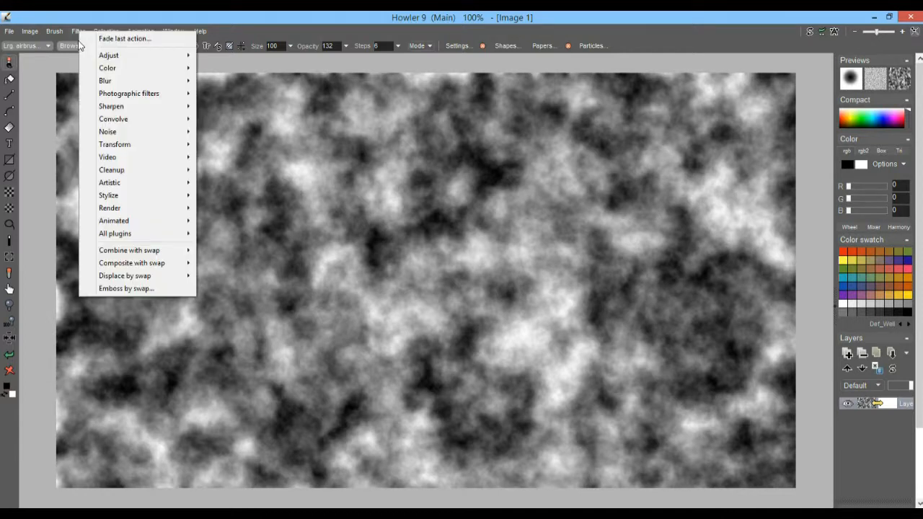
Boost the plasma noise contrast with an S-shaped Curves adjustment.
mouse_move(119, 56)
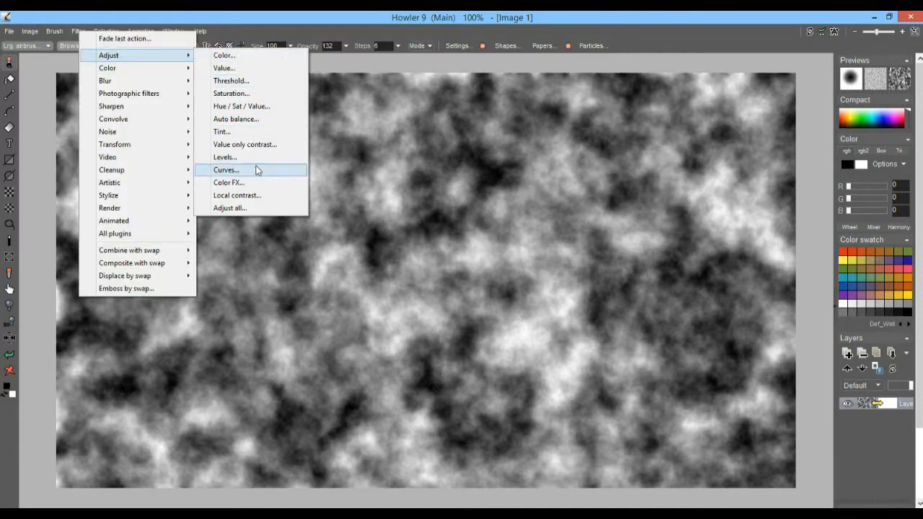
left_click(238, 173)
left_click_drag(509, 208, 503, 201)
left_click_drag(428, 290, 434, 308)
left_click(416, 372)
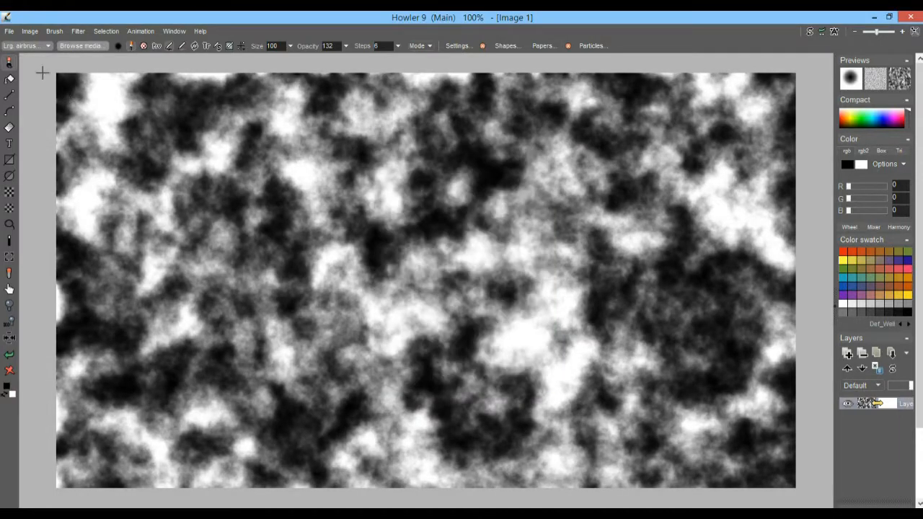
Store a copy of the noise image and move its window to the left.
left_click(33, 35)
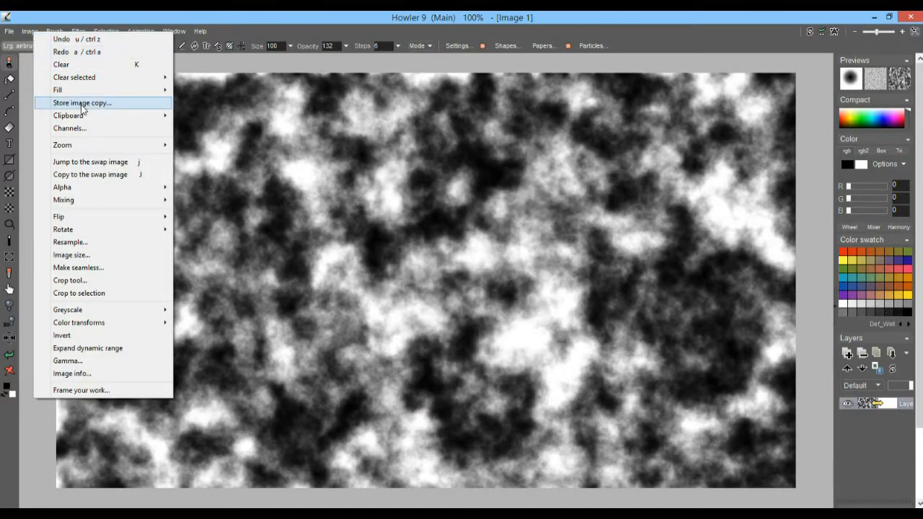
left_click(81, 105)
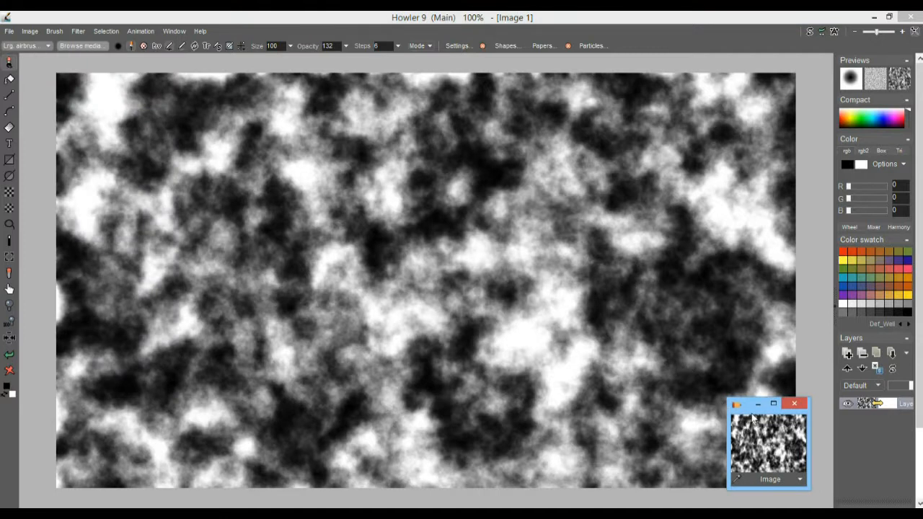
left_click_drag(741, 413, 42, 397)
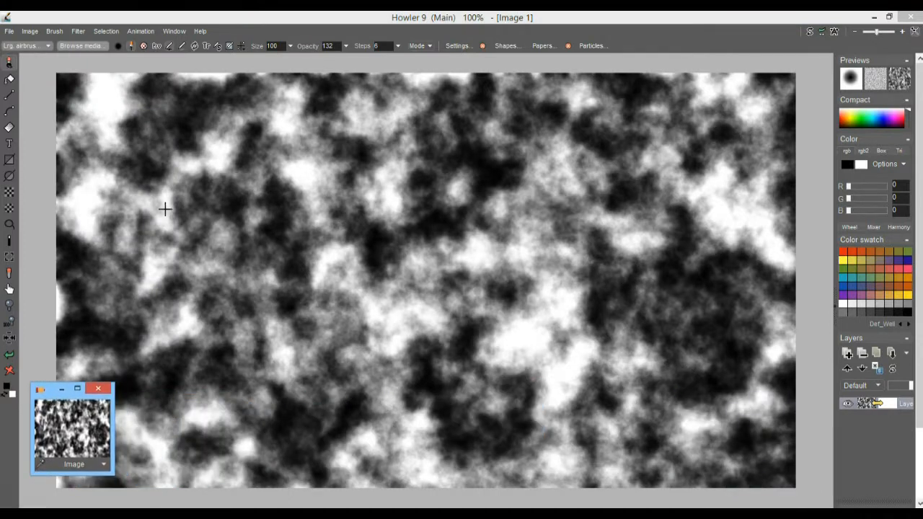
left_click(75, 32)
mouse_move(131, 147)
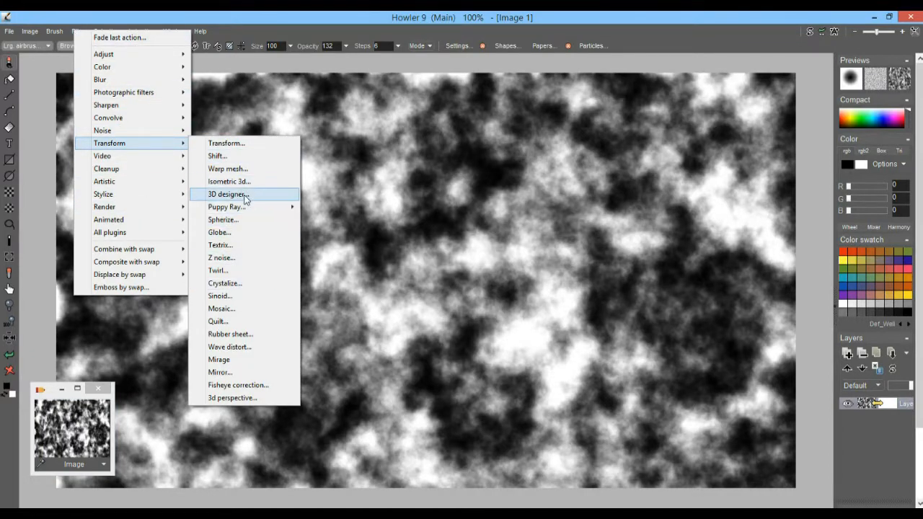
Render the noise in 3D Designer with lower Amplitude, a rotated Light 1 and flatter Pitch.
left_click(245, 196)
left_click_drag(446, 90, 223, 91)
mouse_move(274, 104)
left_mouse_down()
mouse_move(240, 110)
mouse_move(268, 108)
mouse_move(260, 115)
left_mouse_up()
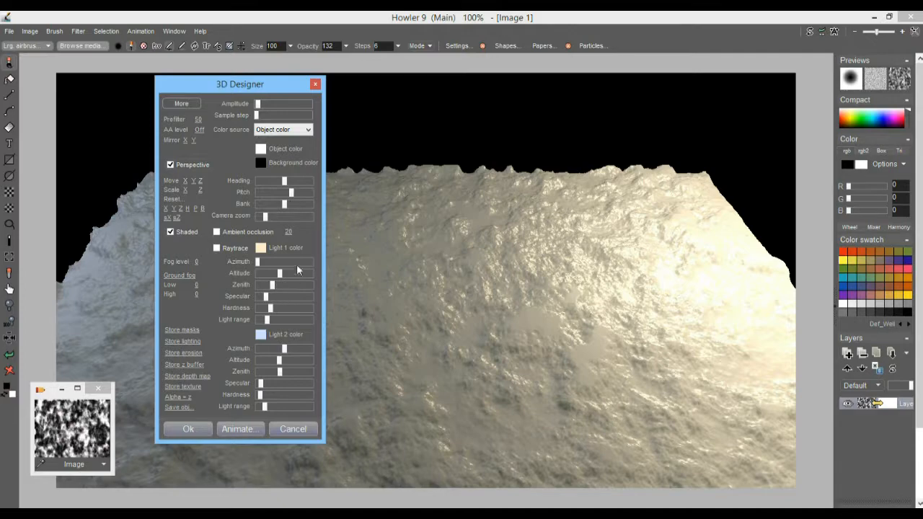
mouse_move(260, 267)
left_mouse_down()
mouse_move(298, 267)
mouse_move(291, 267)
left_mouse_up()
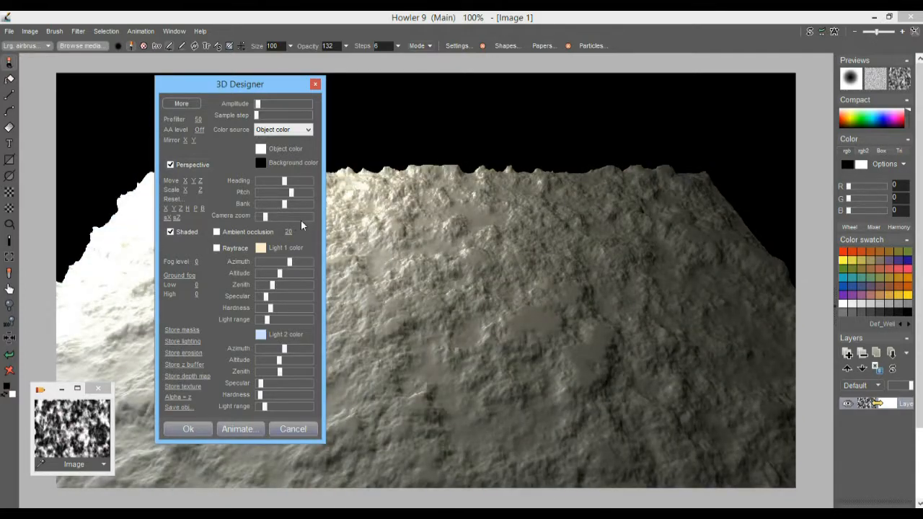
left_click_drag(293, 193, 281, 194)
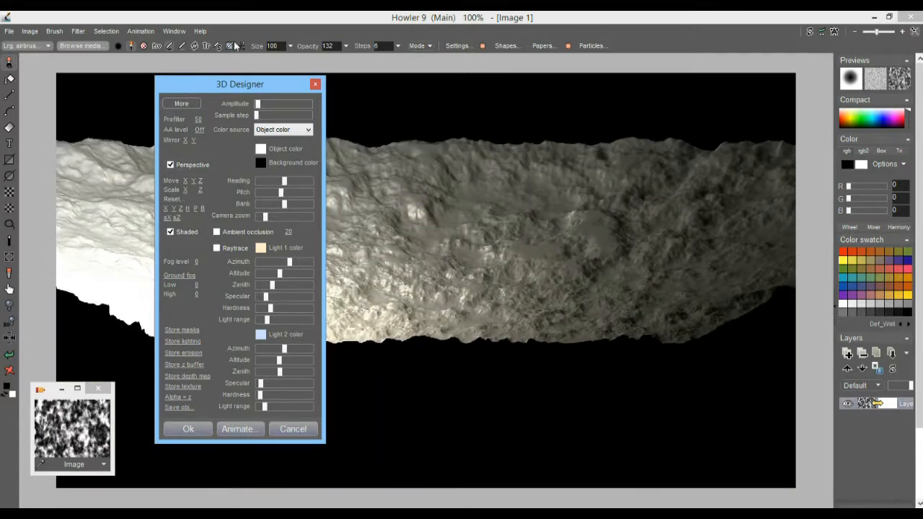
Refine Amplitude, Move Z and Light 1 Azimuth into a cloud ceiling over black ground.
left_click_drag(207, 83, 675, 109)
left_click_drag(734, 128, 729, 134)
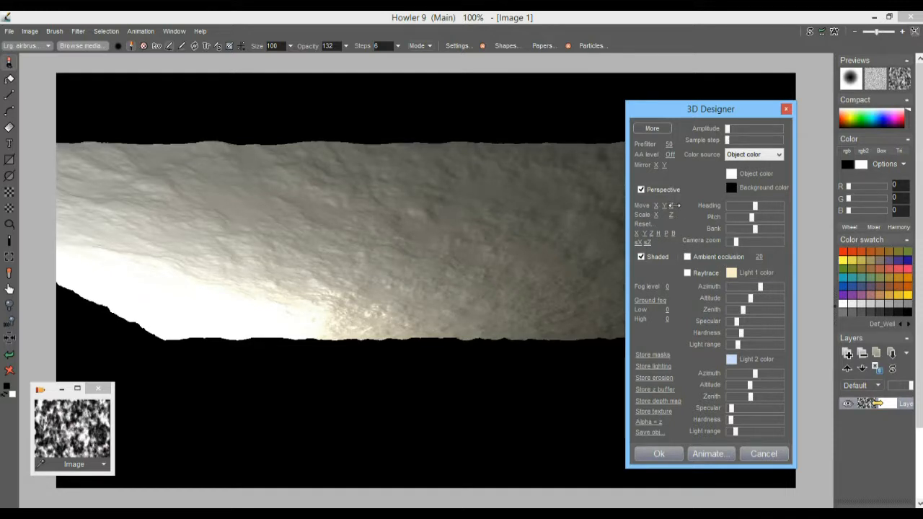
mouse_move(675, 205)
left_mouse_down()
mouse_move(687, 206)
mouse_move(622, 215)
mouse_move(660, 214)
left_mouse_up()
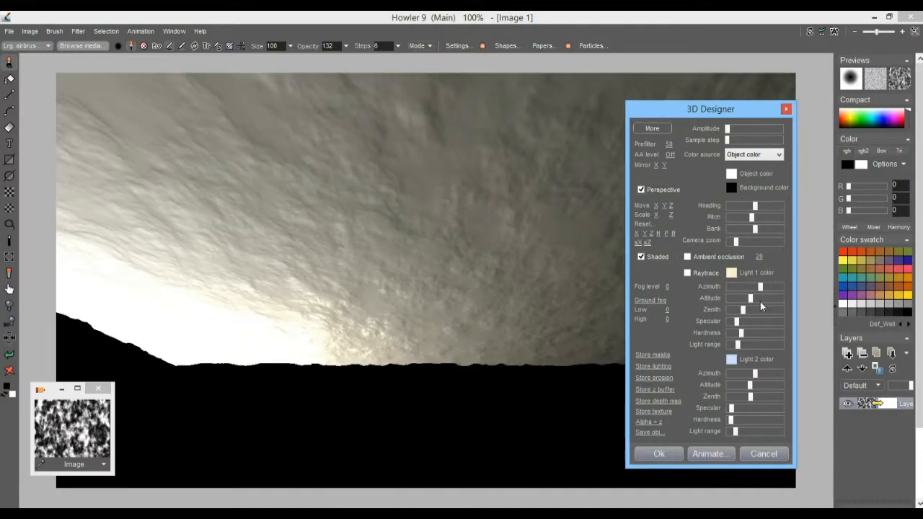
mouse_move(760, 289)
left_mouse_down()
mouse_move(734, 288)
mouse_move(765, 290)
left_mouse_up()
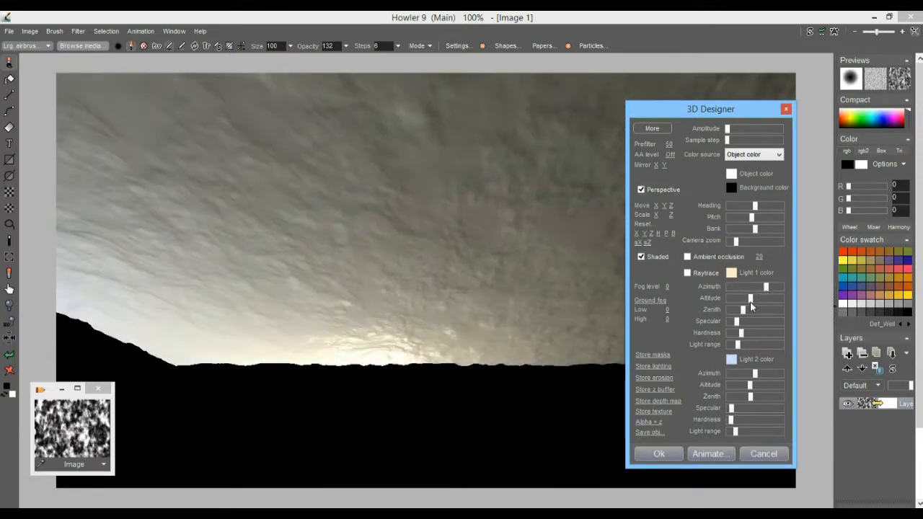
left_click(732, 273)
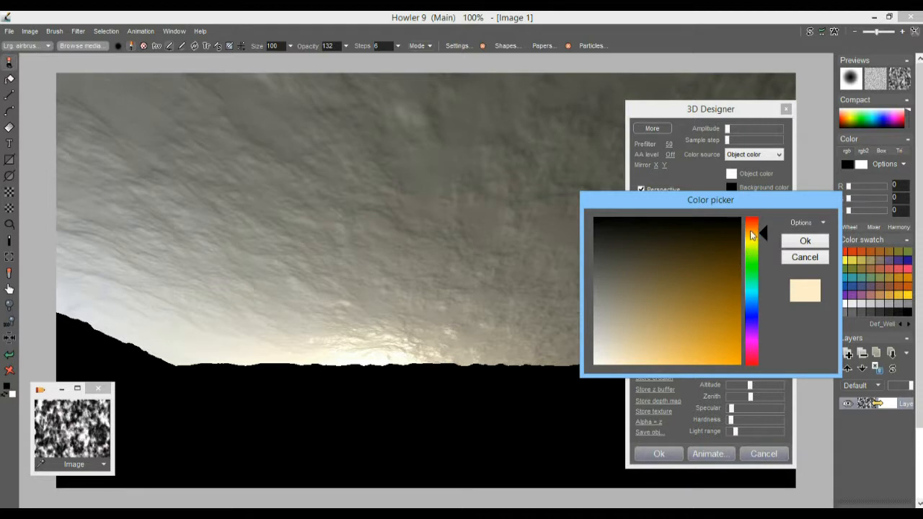
Set the Light 1 colour to orange.
left_click(751, 225)
left_click(697, 310)
left_click(668, 338)
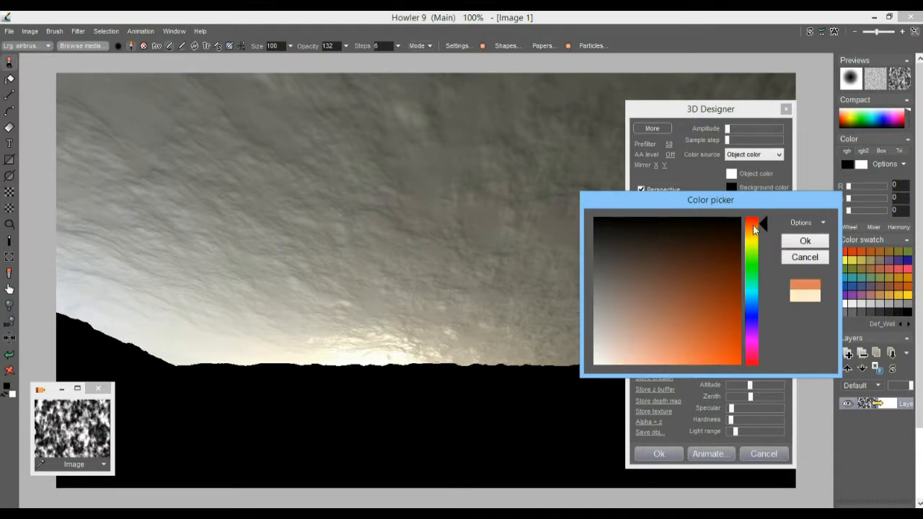
left_click(753, 232)
left_click(806, 241)
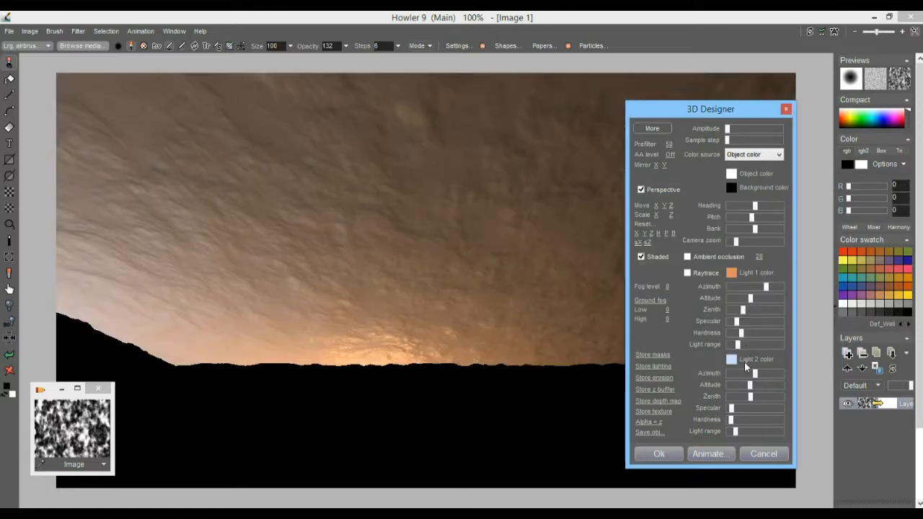
Give Light 2 a purple colour and adjust its Azimuth.
left_click(745, 365)
left_click(752, 327)
mouse_move(708, 320)
left_mouse_down()
mouse_move(680, 329)
mouse_move(696, 320)
left_mouse_up()
left_click(801, 242)
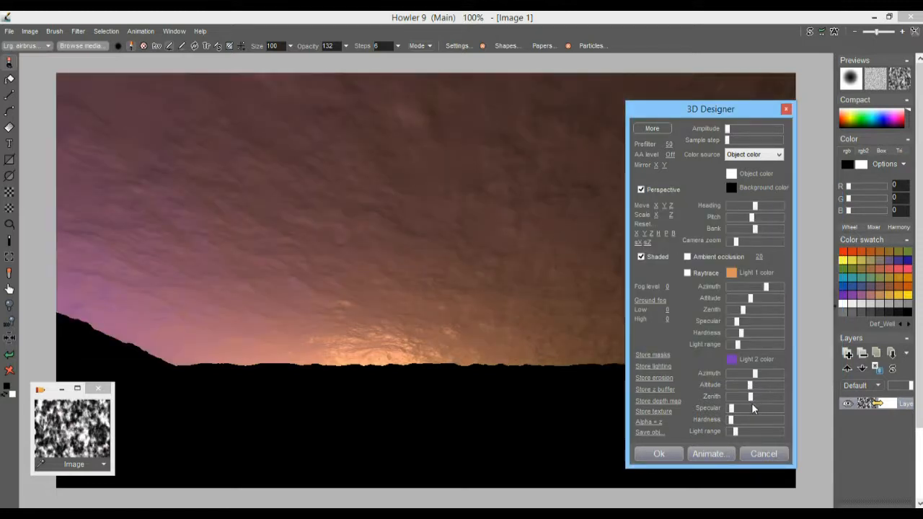
mouse_move(758, 374)
left_mouse_down()
mouse_move(736, 373)
mouse_move(745, 373)
left_mouse_up()
left_click_drag(704, 114, 630, 106)
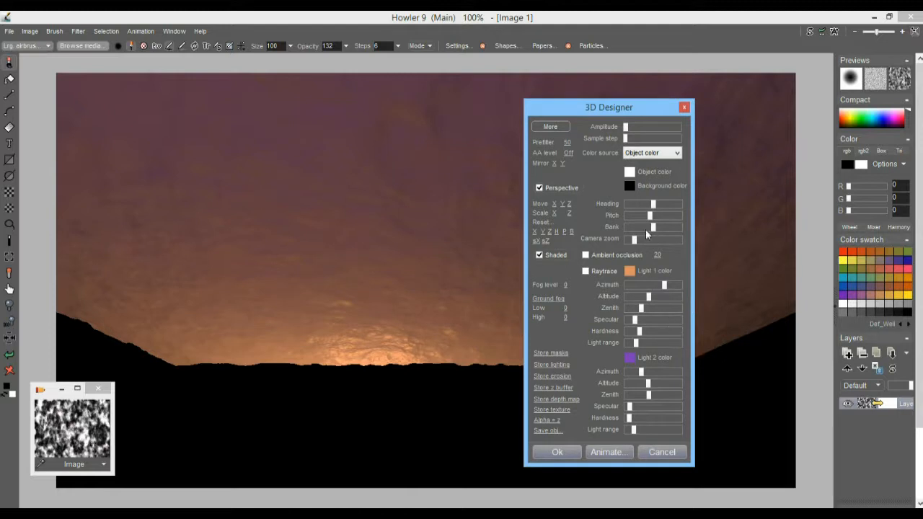
Zoom in, lower the horizon, add non-linear ground fog with a raised High value, and tilt down.
mouse_move(633, 238)
left_mouse_down()
mouse_move(654, 240)
mouse_move(639, 240)
left_mouse_up()
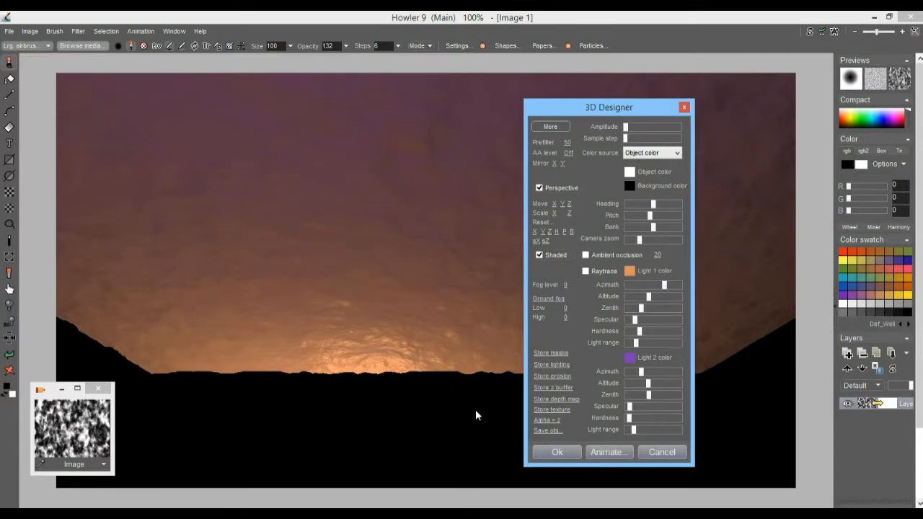
left_click_drag(570, 213, 658, 226)
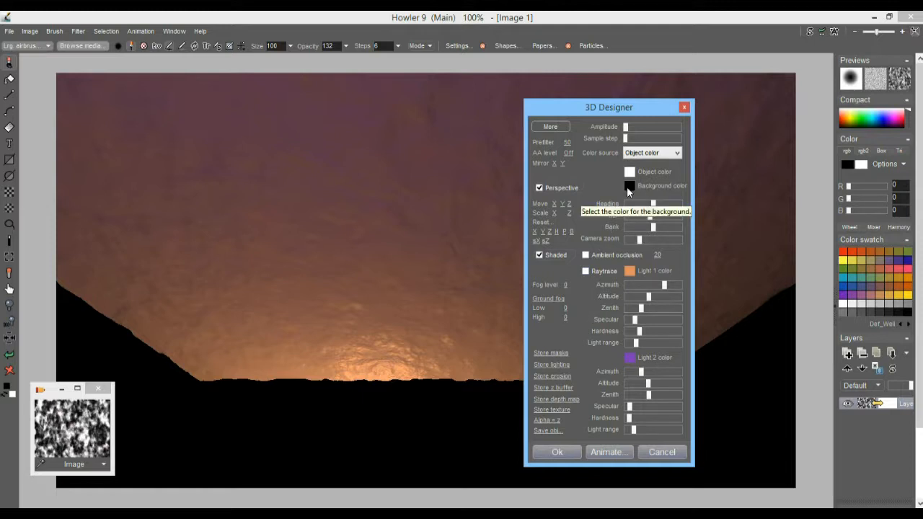
left_click(553, 299)
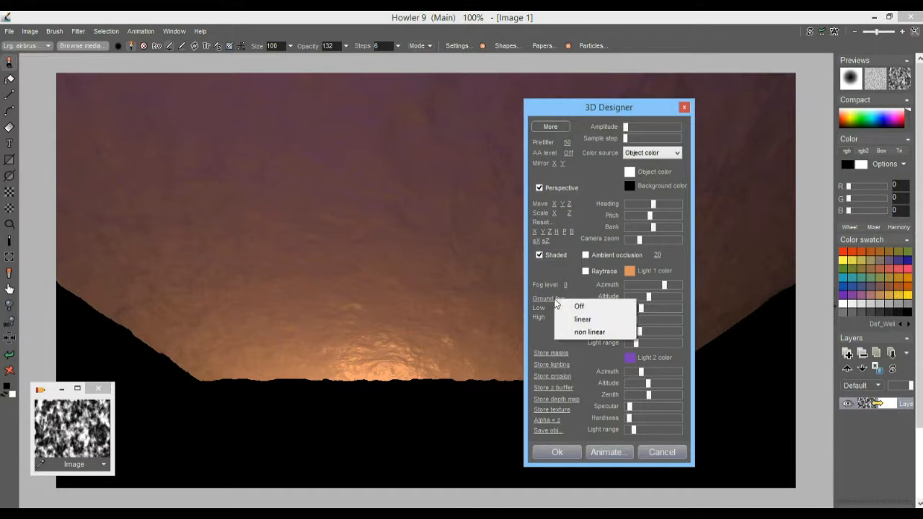
left_click(588, 333)
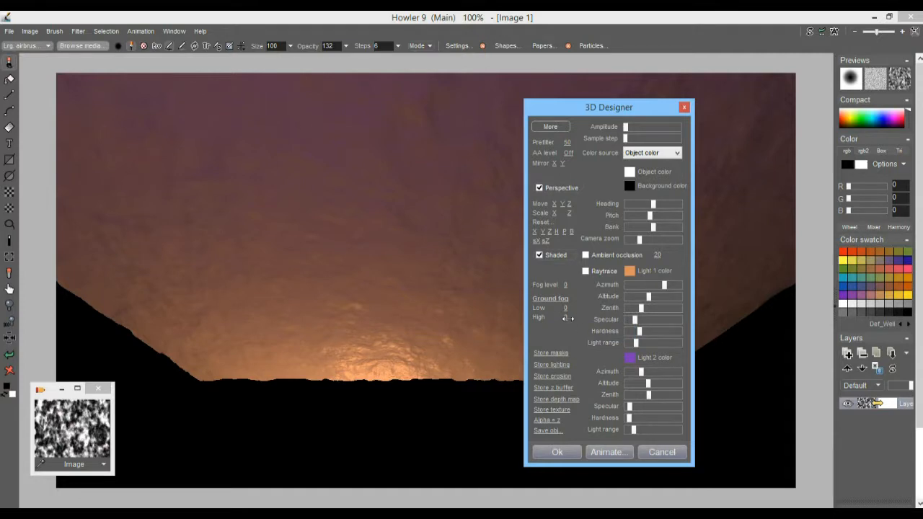
left_click_drag(589, 320, 619, 320)
left_click_drag(660, 320, 802, 334)
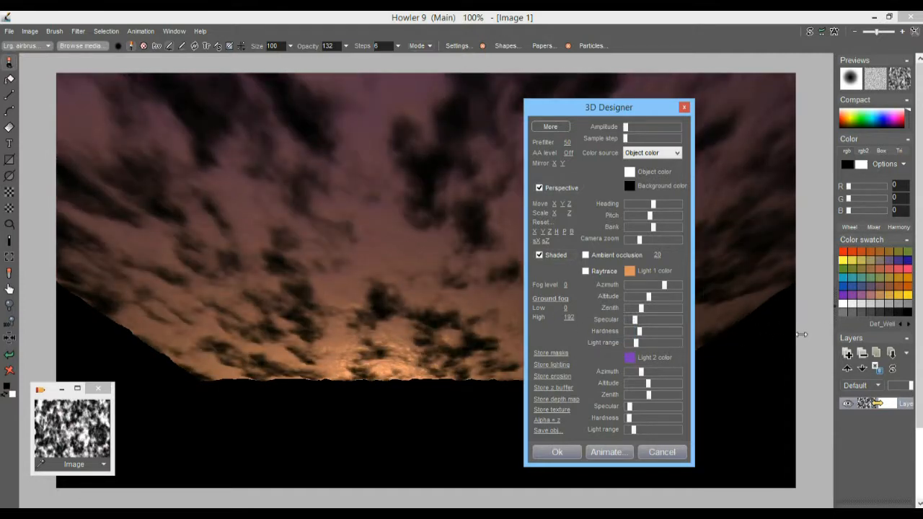
left_click_drag(651, 216, 656, 218)
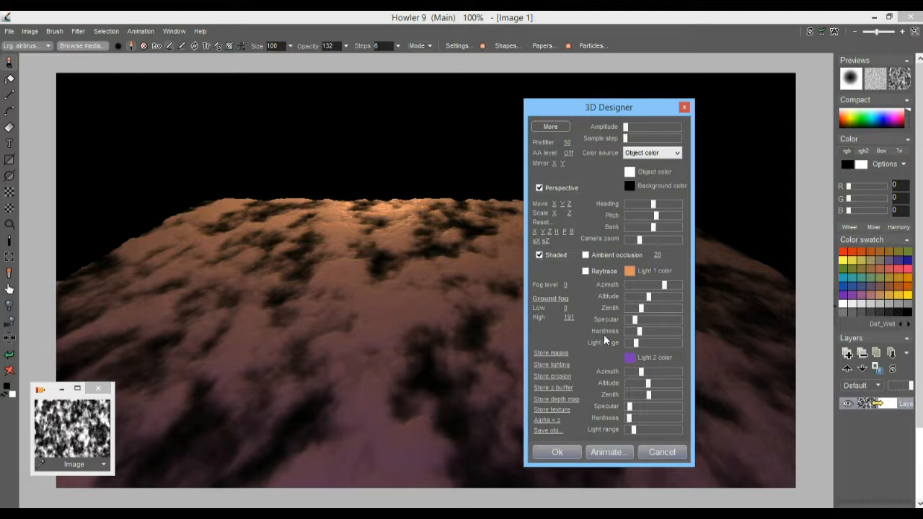
left_click_drag(569, 318, 512, 337)
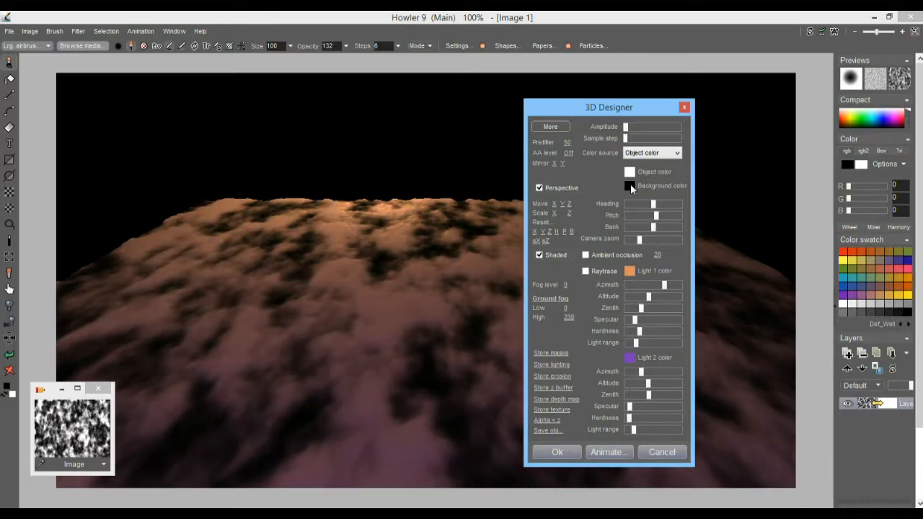
Change the 3D background colour from cyan to a deep blue-violet.
left_click(630, 184)
left_click(655, 290)
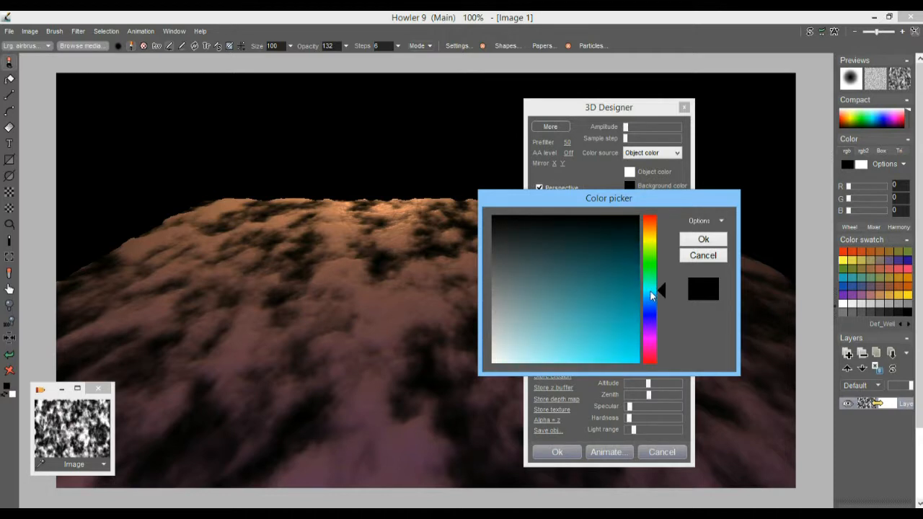
left_click(534, 326)
left_click(697, 242)
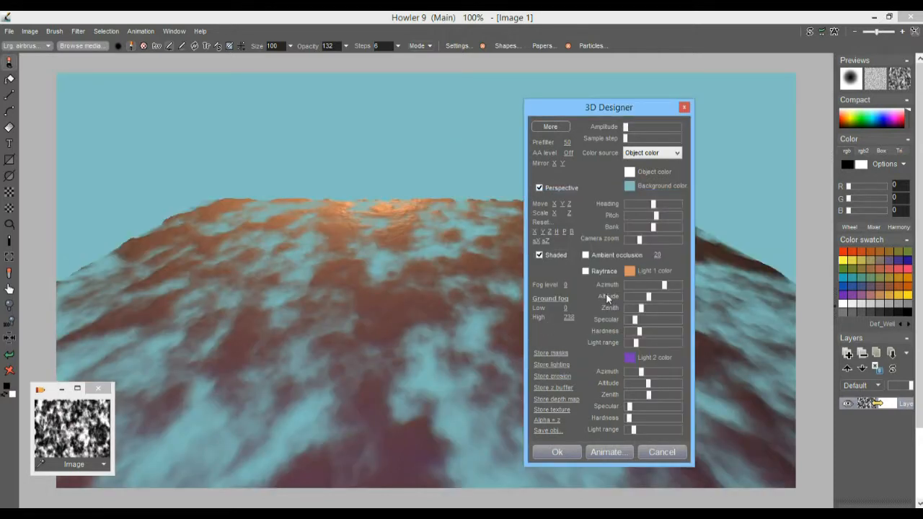
left_click(631, 185)
left_click(650, 308)
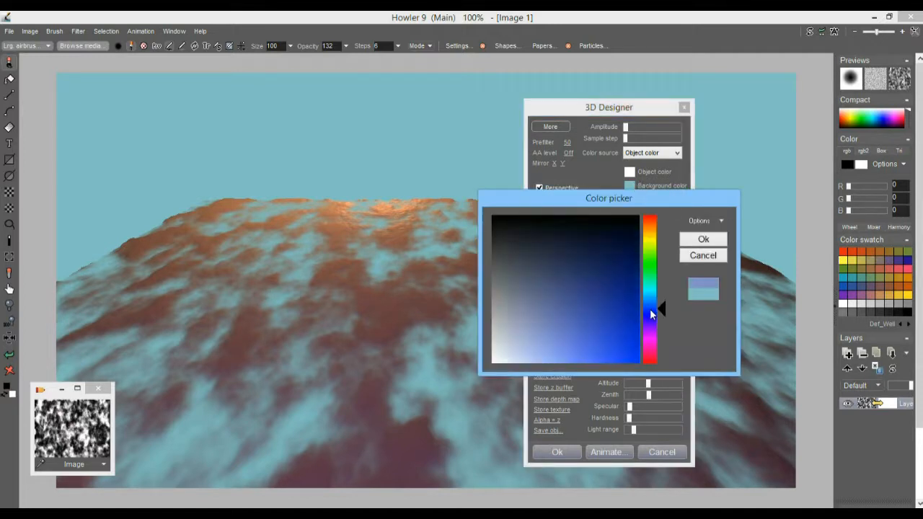
left_click(652, 323)
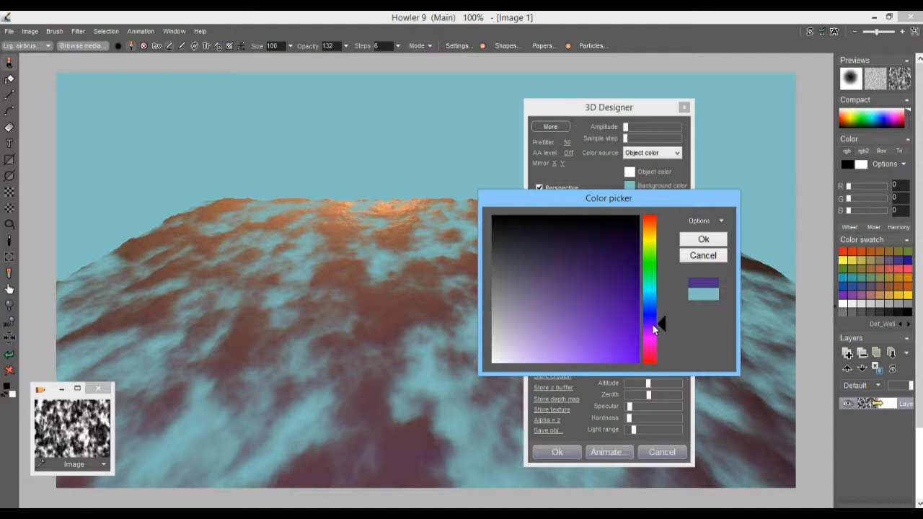
left_click_drag(652, 324, 654, 319)
left_click(586, 293)
left_click(708, 242)
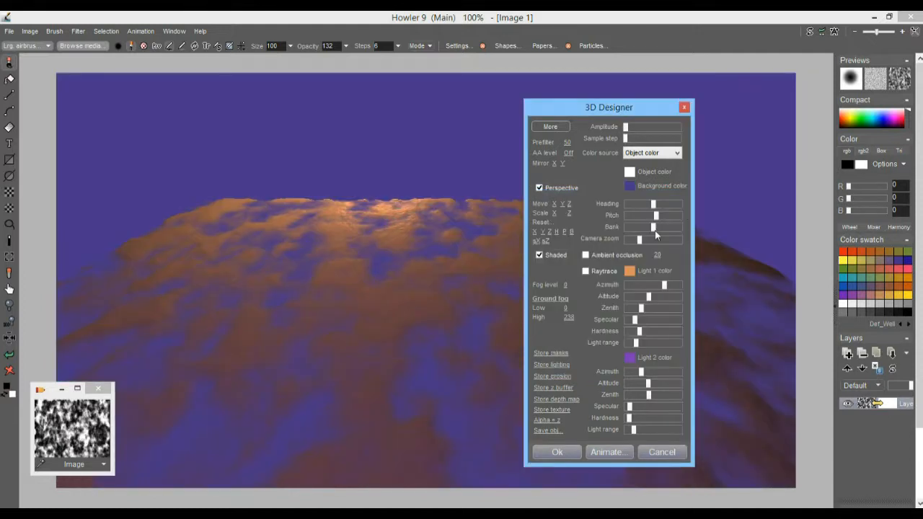
Tilt the camera up, set ground fog Low to 102, and render the sky onto the layer.
left_click_drag(656, 215, 650, 219)
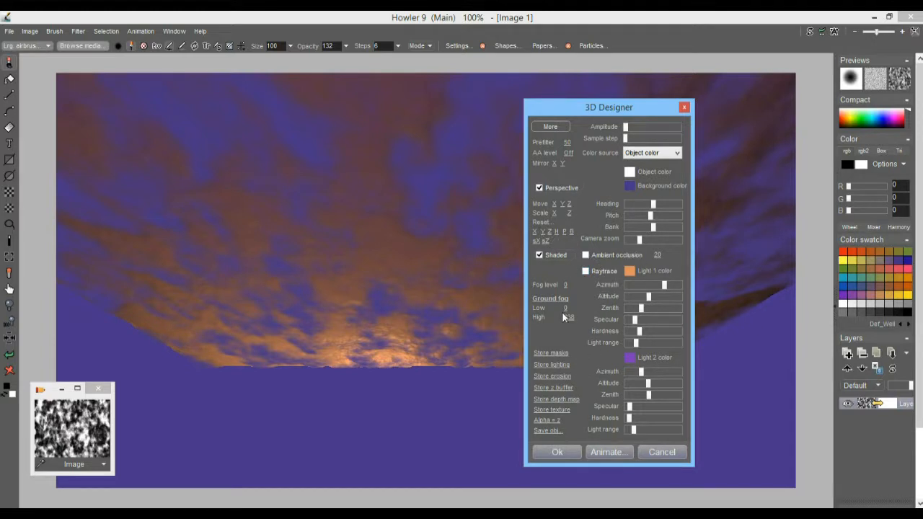
left_click_drag(572, 308, 618, 323)
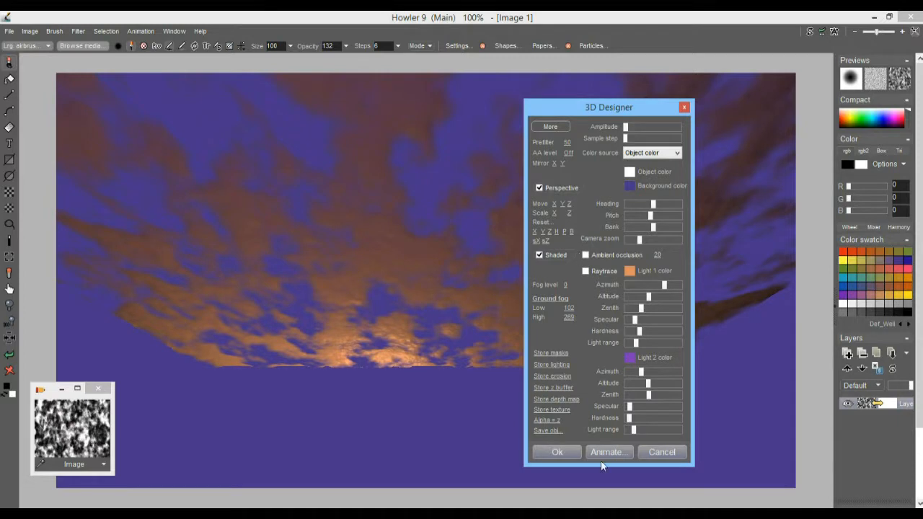
left_click(558, 452)
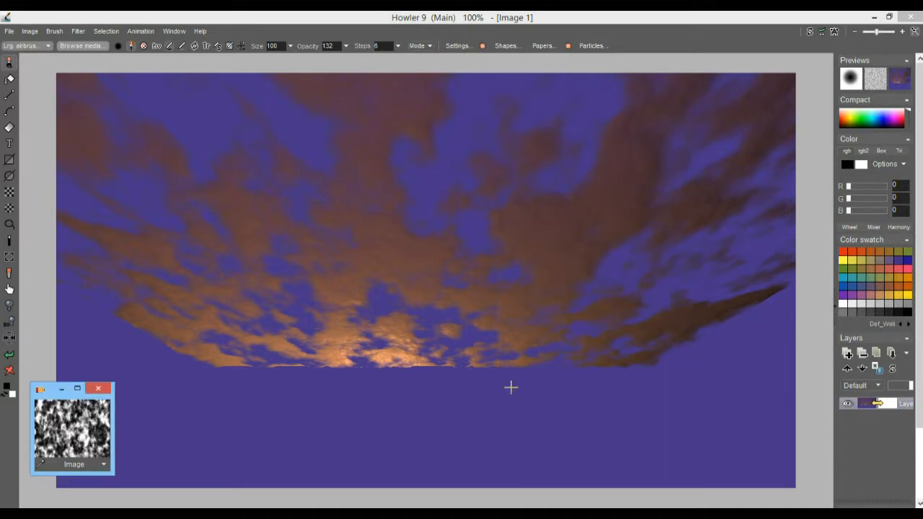
Store a copy of the rendered cloud sky and move its window to the upper left.
left_click(28, 34)
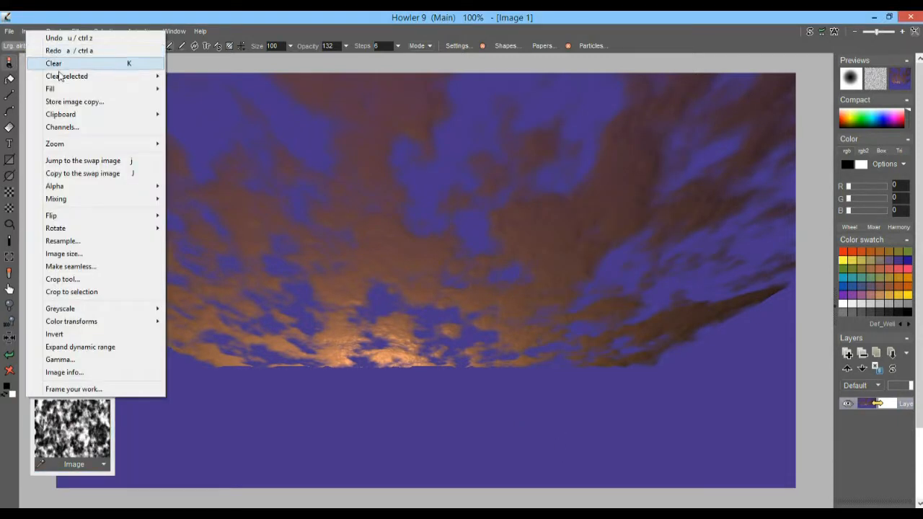
left_click(72, 101)
left_click_drag(758, 416, 52, 235)
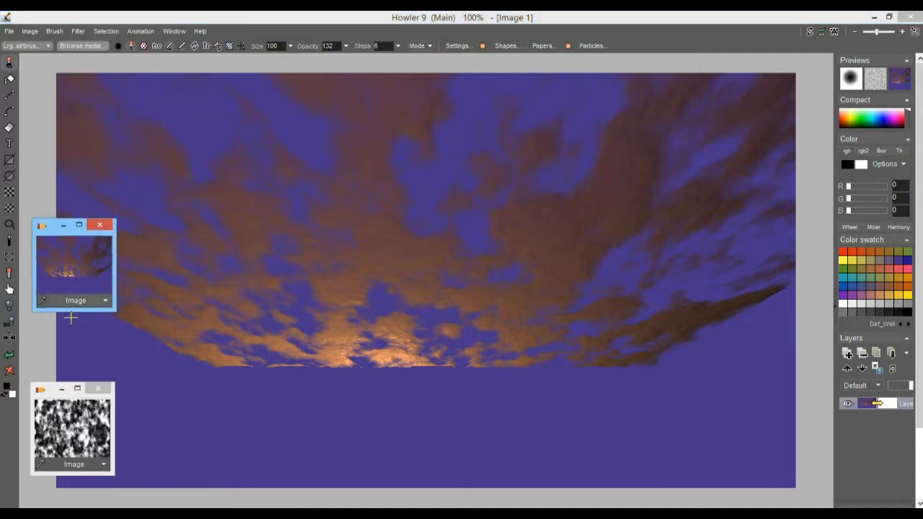
left_click(79, 31)
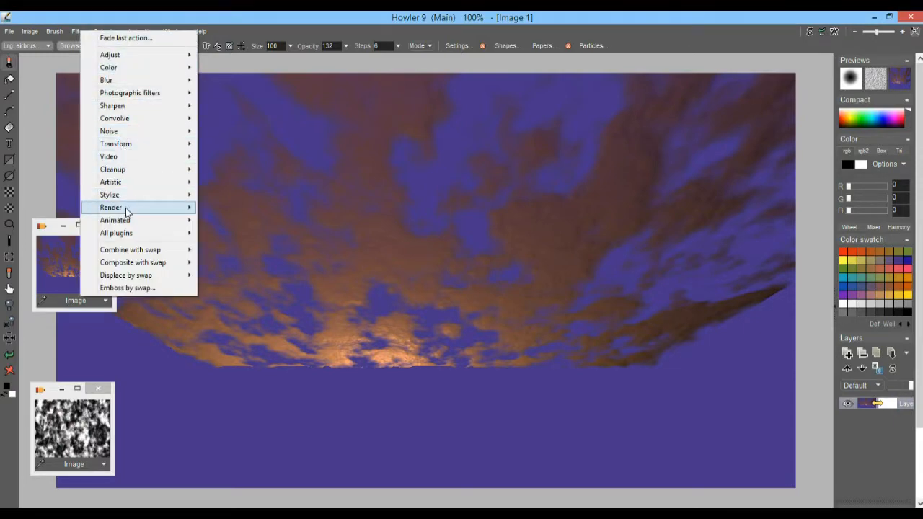
Refill the canvas with large, soft grey Plasma noise at Scale 7.
mouse_move(124, 207)
left_click(256, 209)
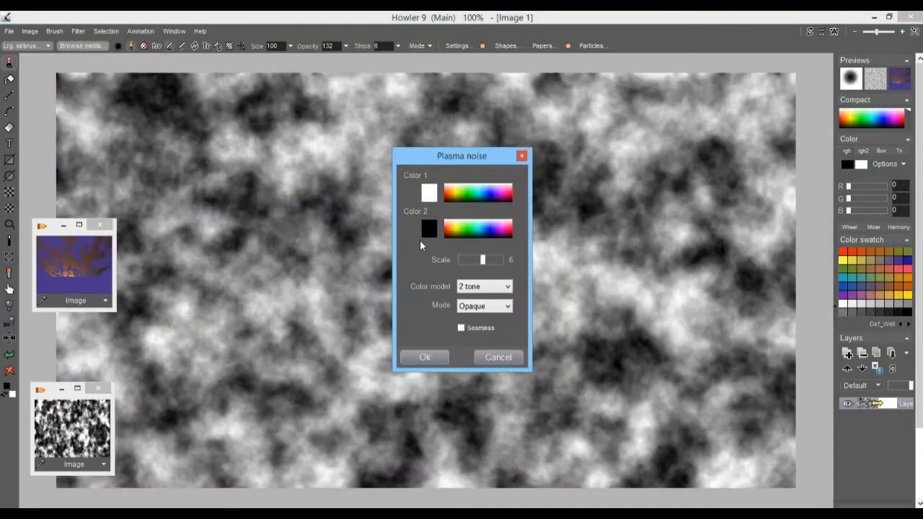
left_click(494, 260)
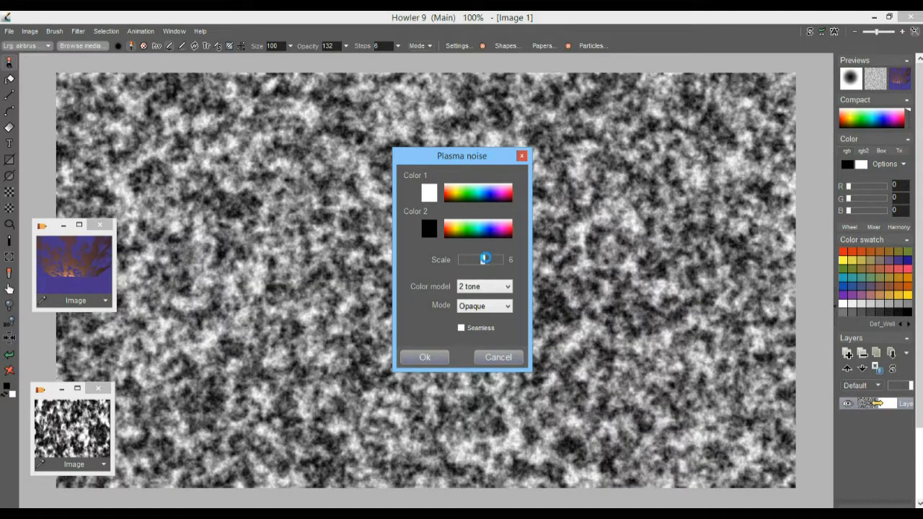
left_click_drag(485, 258, 490, 260)
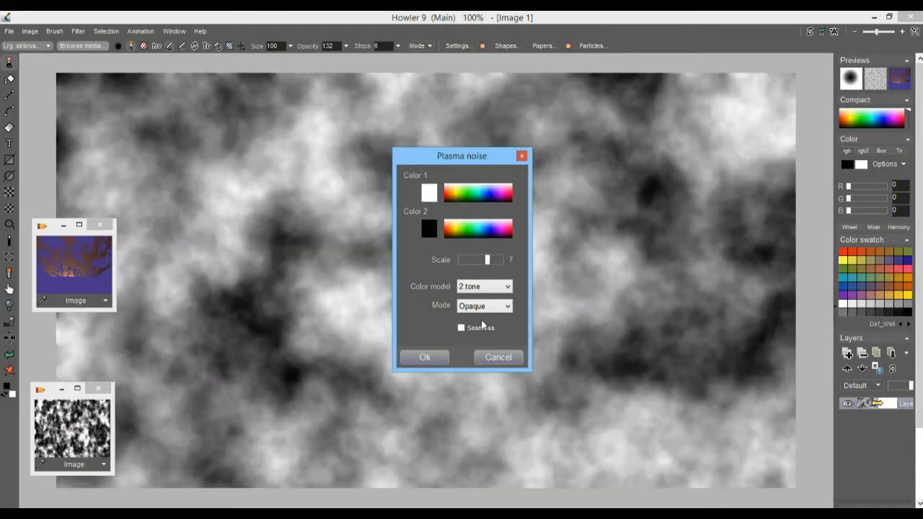
left_click(421, 357)
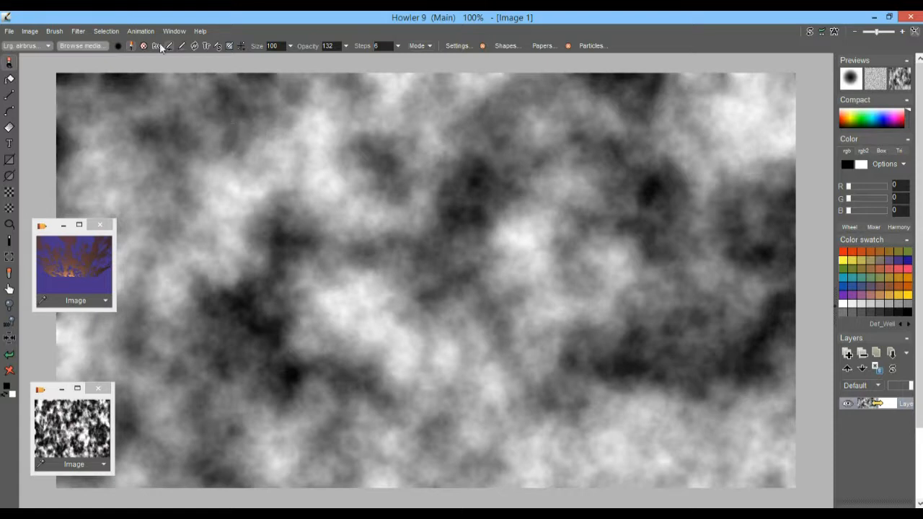
Twirl the plasma clouds into a large vortex with Factor 291, Size 196, Opacity 255.
left_click(77, 31)
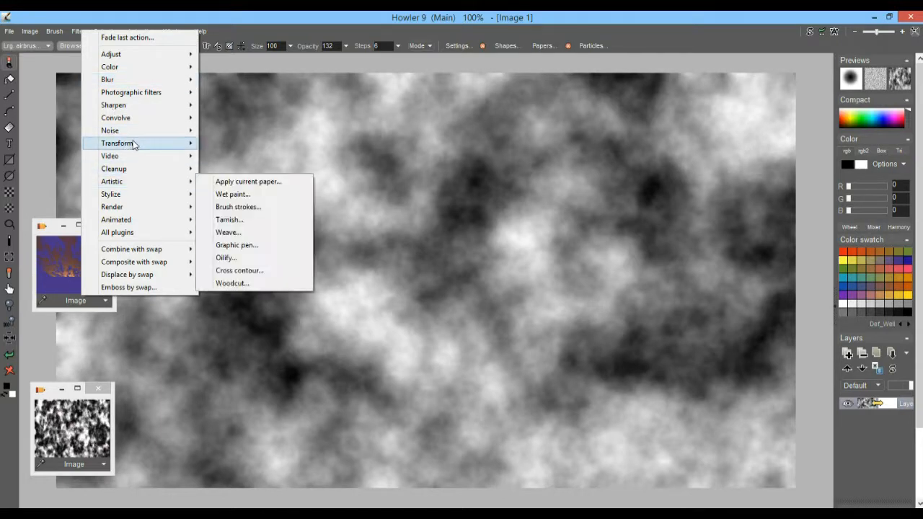
mouse_move(144, 143)
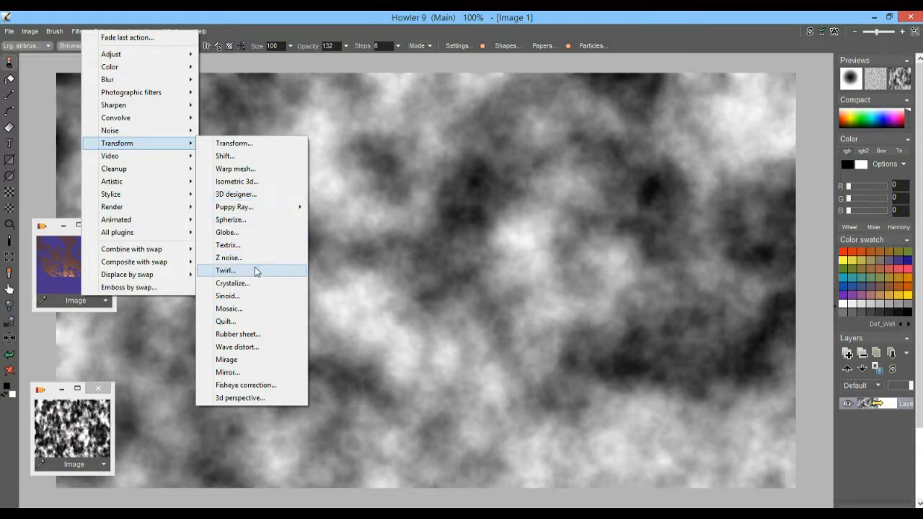
left_click(225, 270)
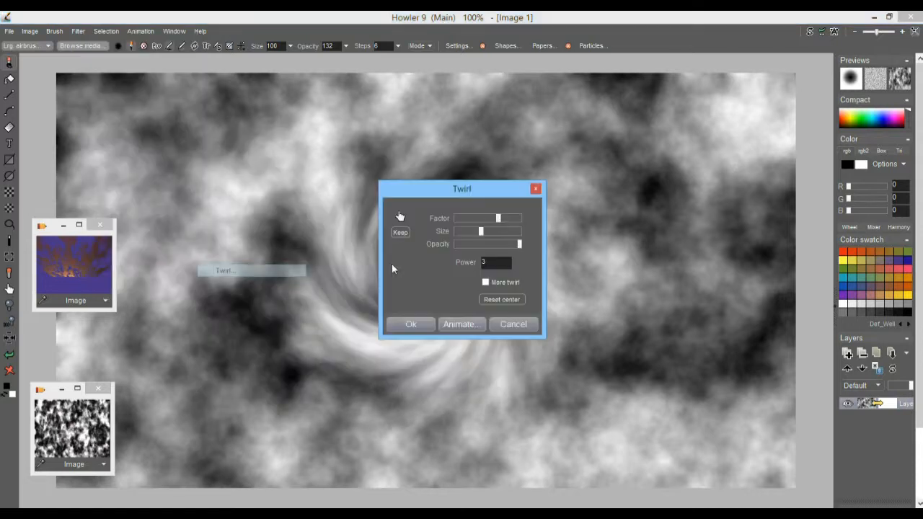
left_click_drag(499, 218, 505, 246)
left_click(411, 325)
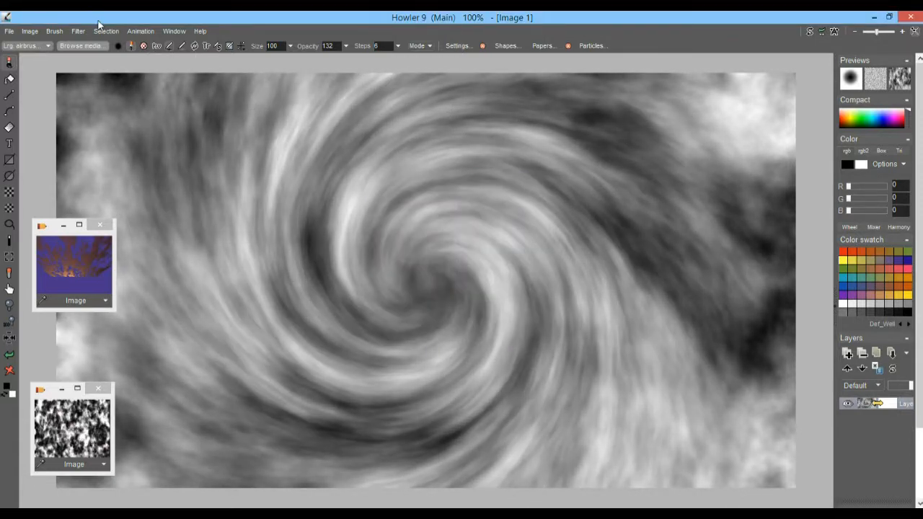
Open the 3D Designer beside the image and raise Light 1 Altitude and both Light ranges.
left_click(78, 32)
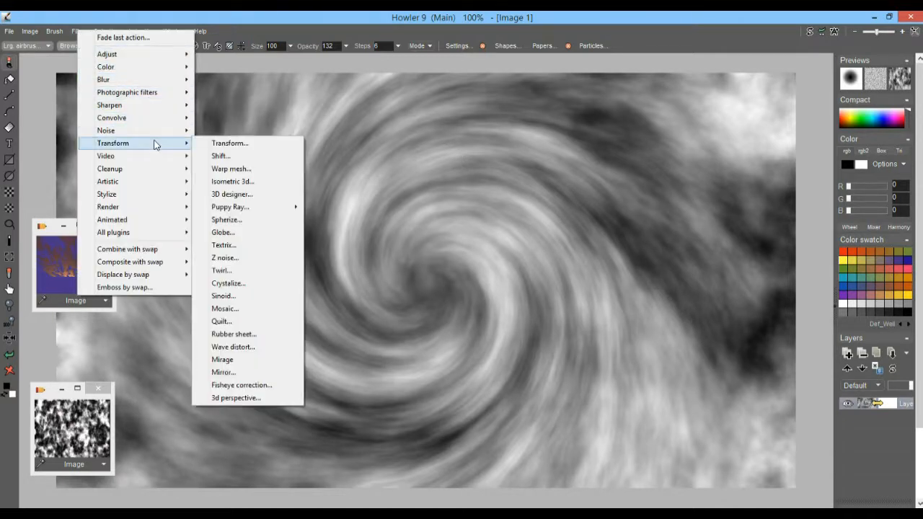
left_click(269, 195)
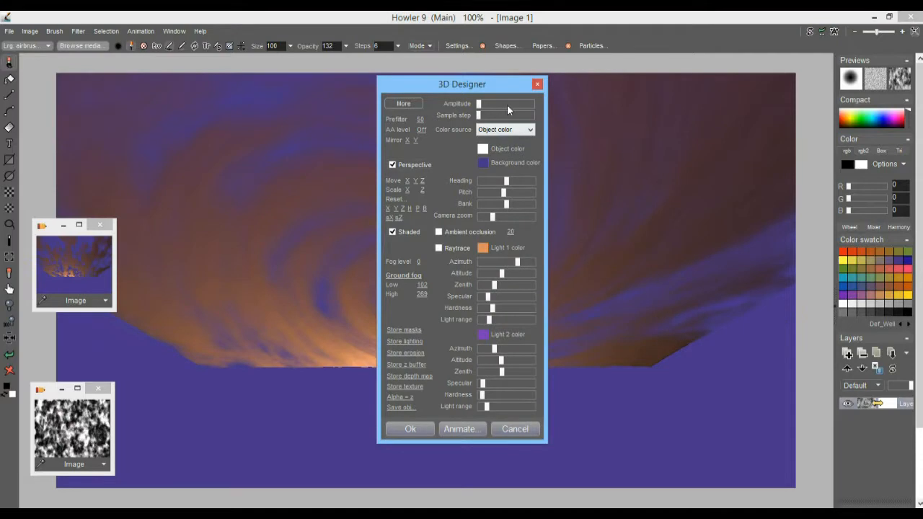
left_click_drag(455, 84, 657, 95)
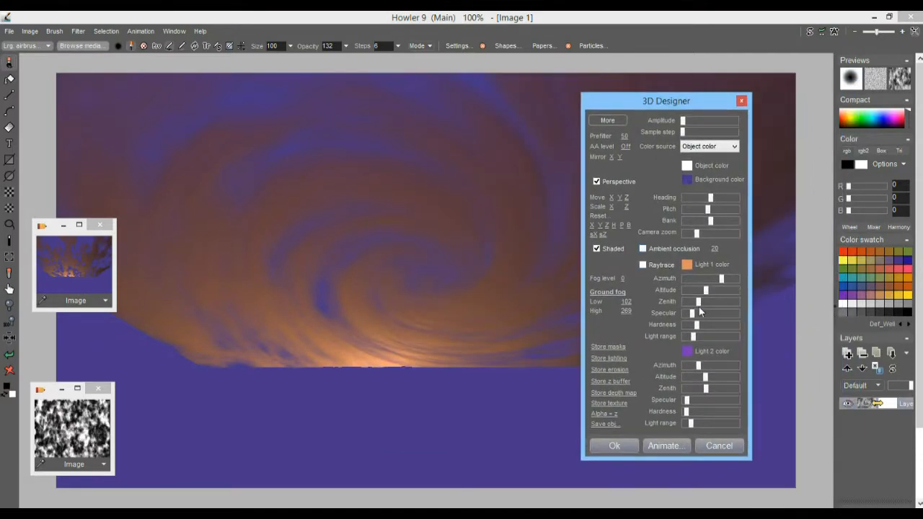
left_click_drag(709, 291, 714, 316)
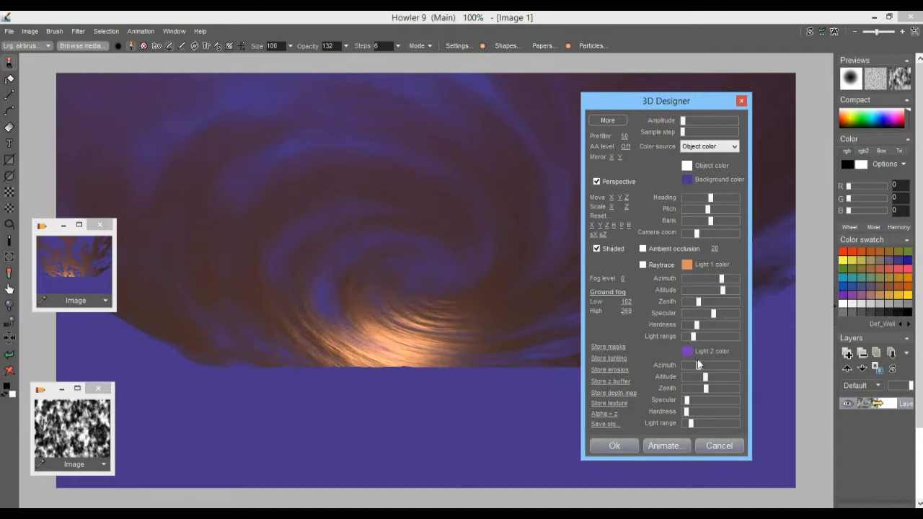
mouse_move(694, 337)
left_mouse_down()
mouse_move(706, 338)
mouse_move(696, 342)
left_mouse_up()
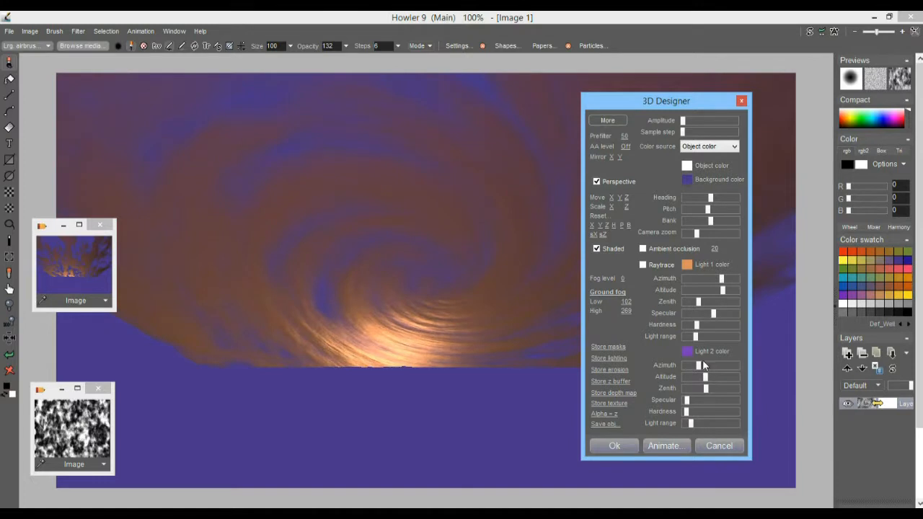
left_click_drag(692, 424, 698, 425)
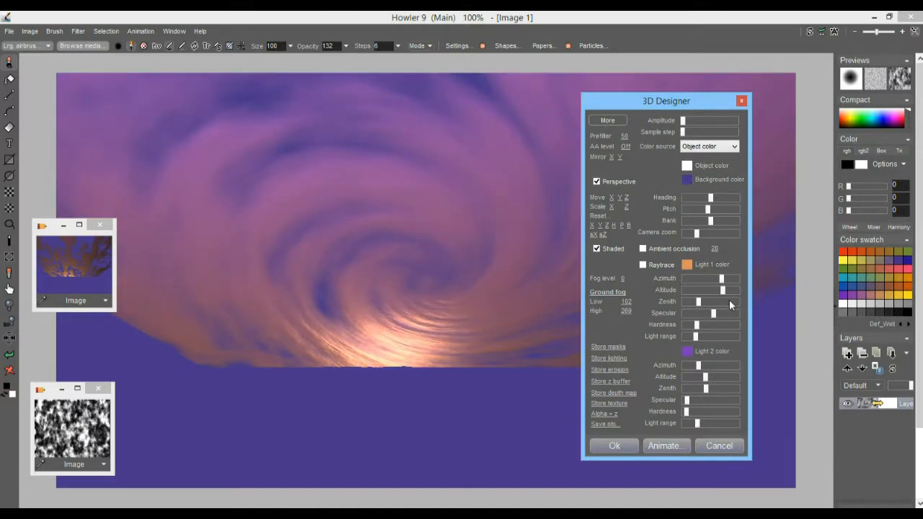
Enable Soft raytracing and adjust the Pitch to view the swirl from a low angle.
left_click(643, 265)
left_click(675, 273)
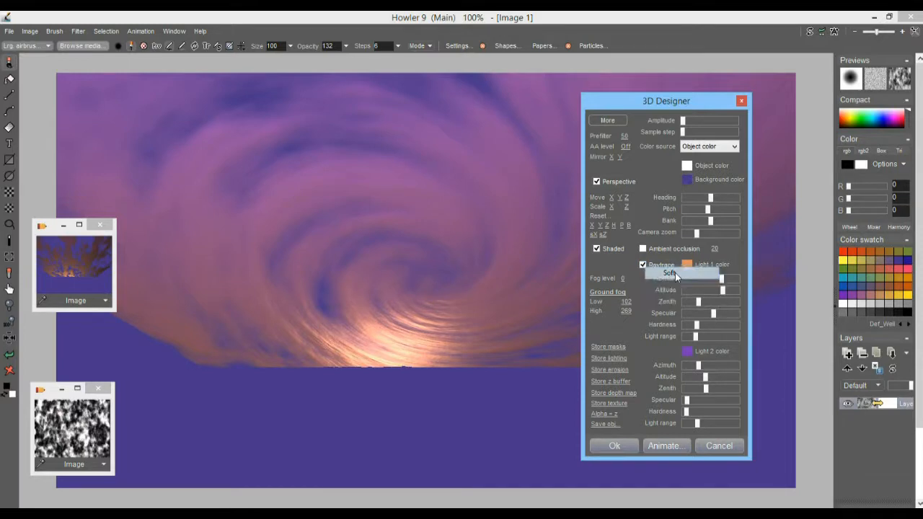
mouse_move(685, 123)
left_mouse_down()
mouse_move(703, 123)
mouse_move(686, 131)
left_mouse_up()
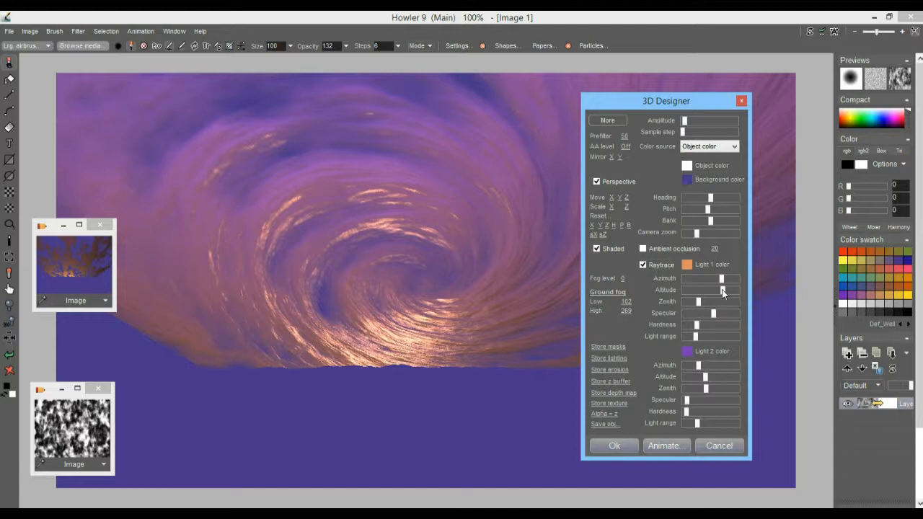
left_click_drag(708, 209, 713, 208)
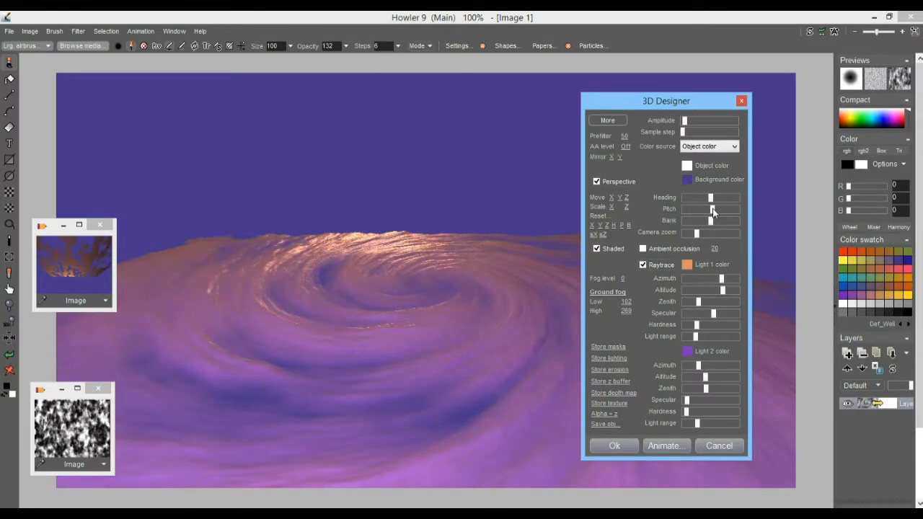
left_click_drag(713, 210, 714, 217)
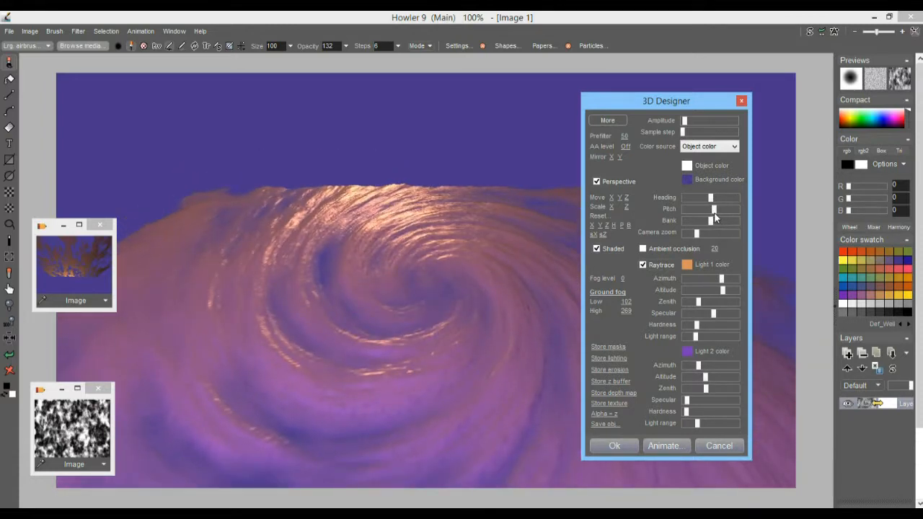
mouse_move(715, 210)
left_mouse_down()
mouse_move(708, 207)
mouse_move(711, 217)
left_mouse_up()
Set Amplitude to minimum and drag Scale Z to stretch the vortex taller.
left_click_drag(683, 122, 681, 123)
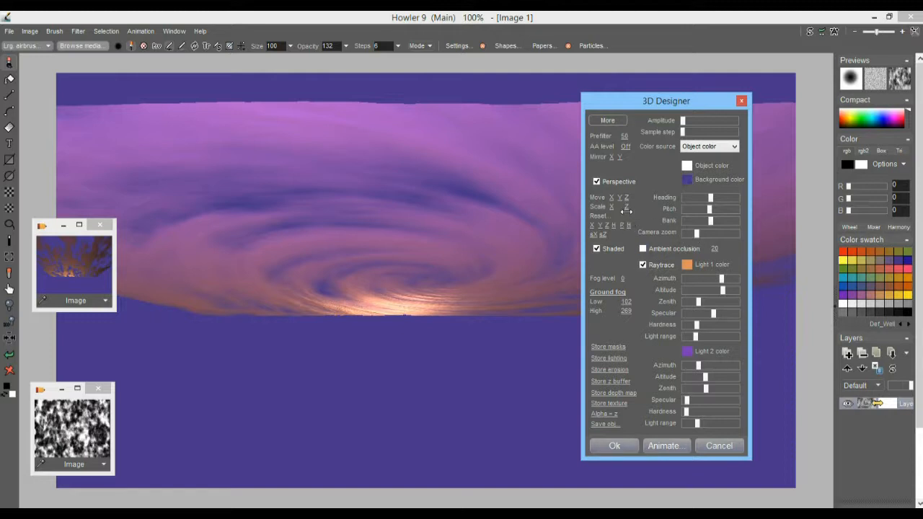
left_click_drag(625, 207, 757, 207)
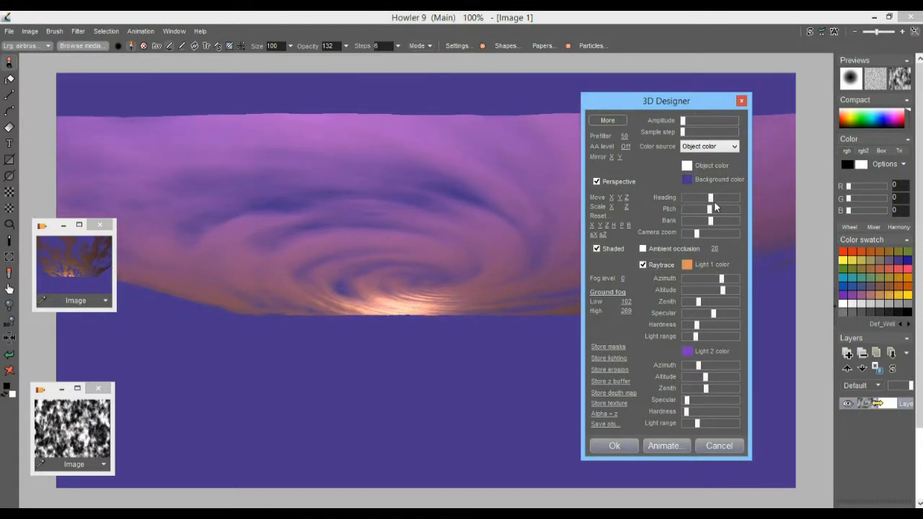
left_click_drag(631, 205, 655, 207)
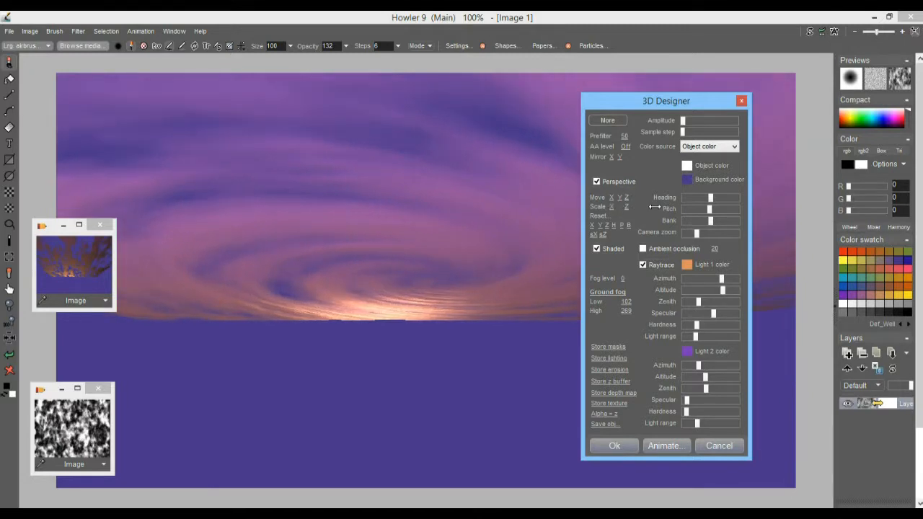
Apply the 3D render to the canvas and store a copy of the image.
left_click(625, 448)
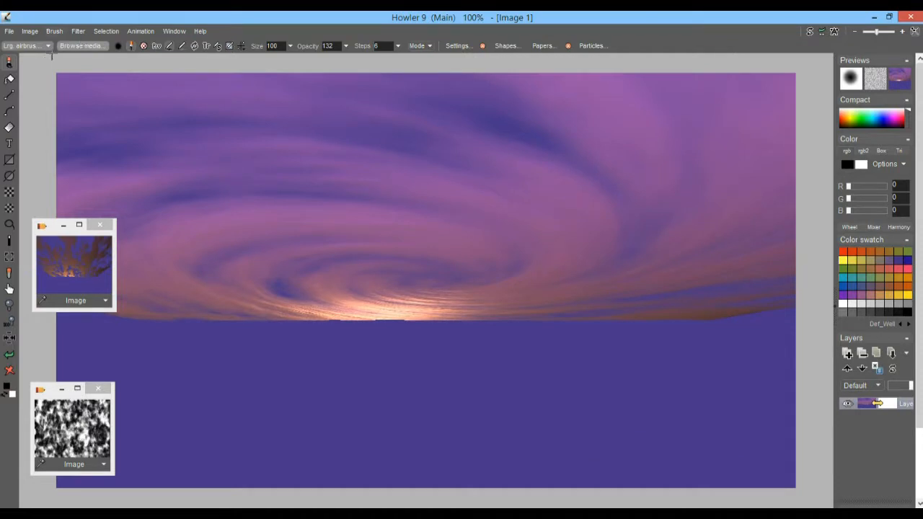
left_click(29, 31)
left_click(97, 103)
Move and enlarge the stored swirl copy and cloud image windows at the upper left.
left_click_drag(745, 412, 162, 229)
left_click_drag(223, 300, 300, 358)
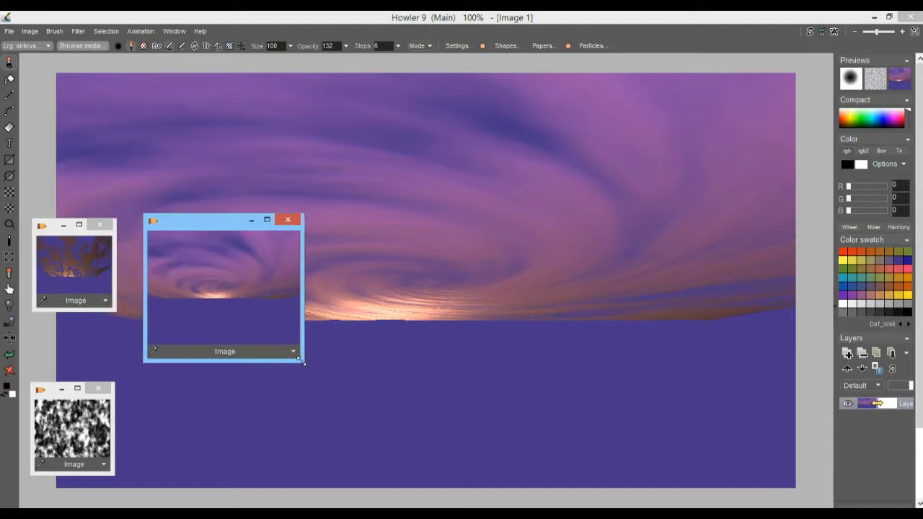
left_click_drag(112, 311, 165, 359)
left_click_drag(72, 230, 69, 159)
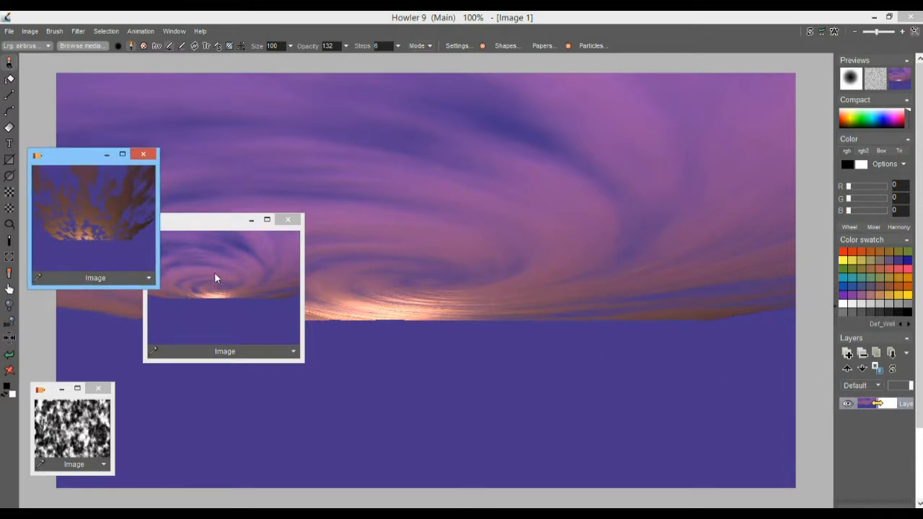
Add a new layer above Layer 0 and load the stored cloud image into it.
left_click(272, 266)
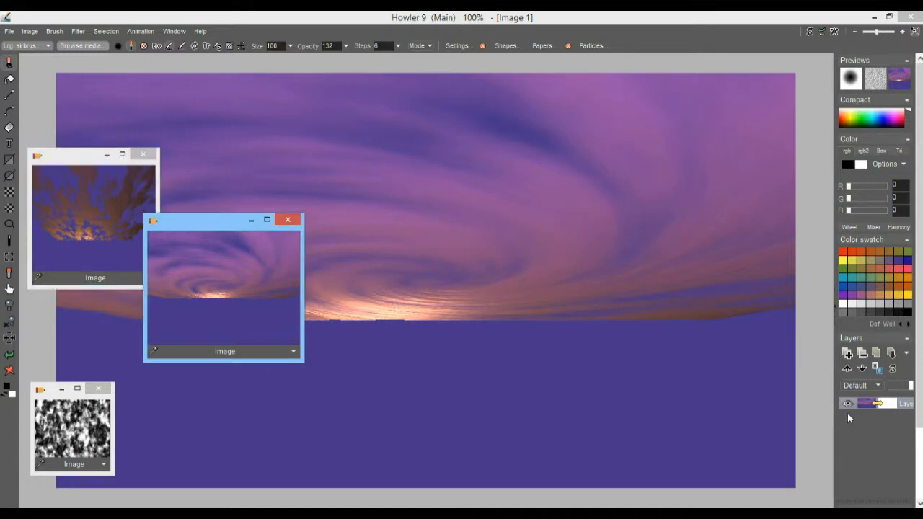
left_click(847, 353)
left_click(91, 223)
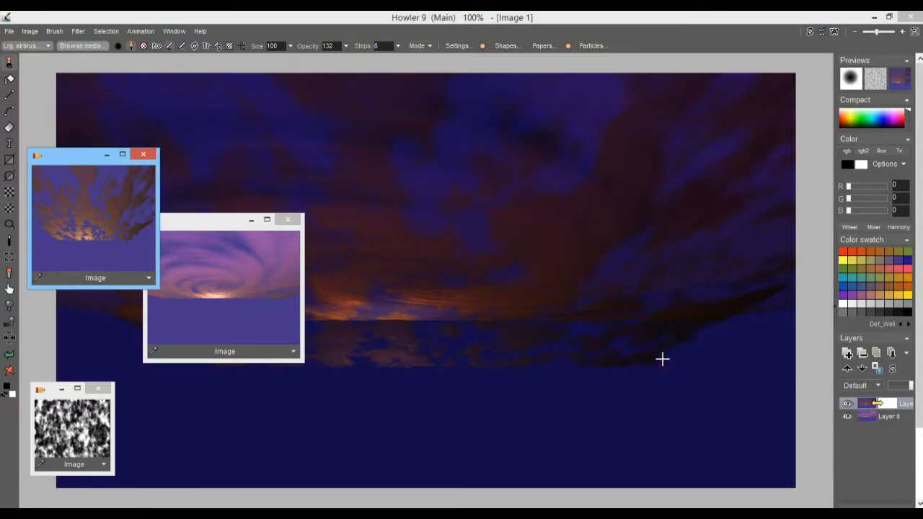
Set the cloud layer's blend mode to Bluescreen and lower its opacity slightly.
mouse_move(910, 387)
left_mouse_down()
mouse_move(900, 387)
mouse_move(911, 387)
left_mouse_up()
left_click(870, 388)
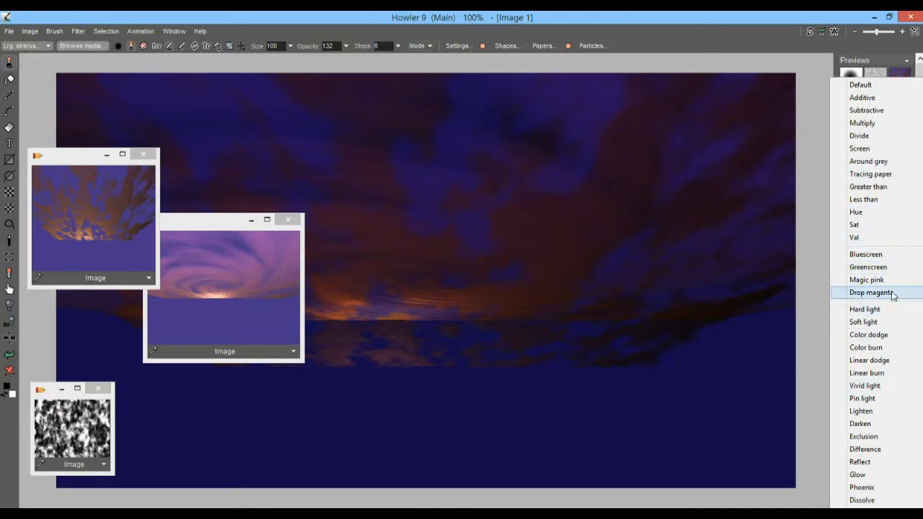
left_click(879, 255)
mouse_move(910, 386)
left_mouse_down()
mouse_move(892, 389)
mouse_move(904, 392)
left_mouse_up()
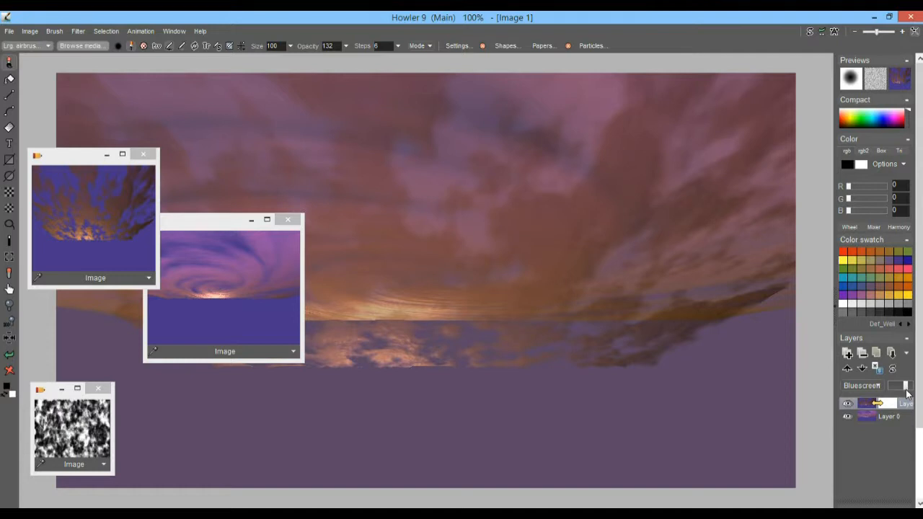
left_click_drag(220, 235, 183, 263)
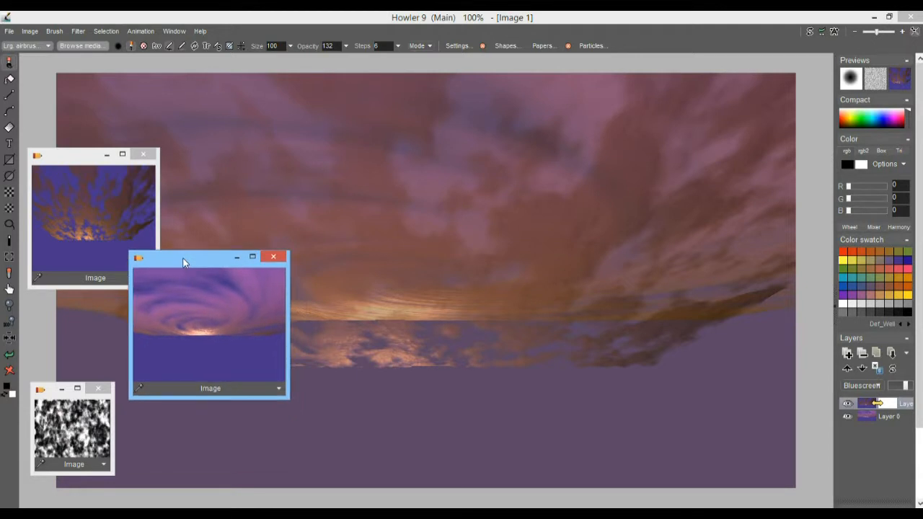
Select Layer 0 and hide the cloud layer, Layer 1.
left_click(871, 418)
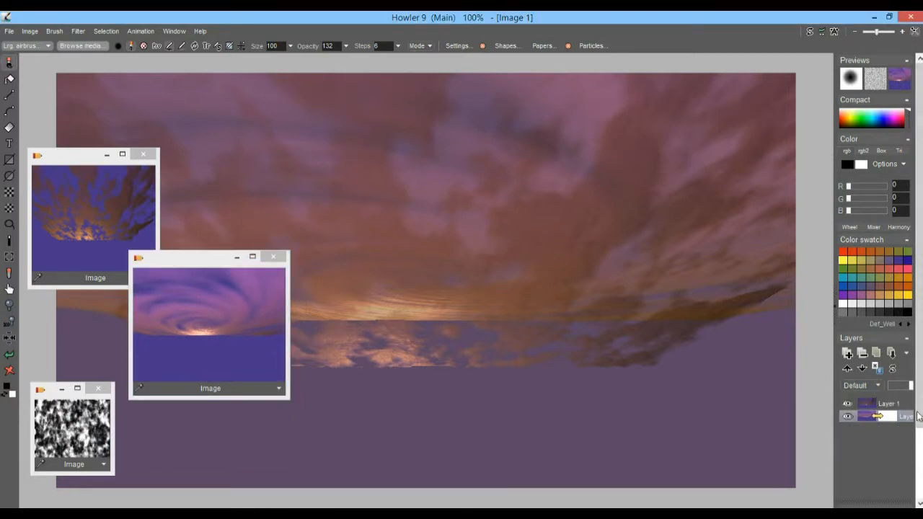
left_click(848, 405)
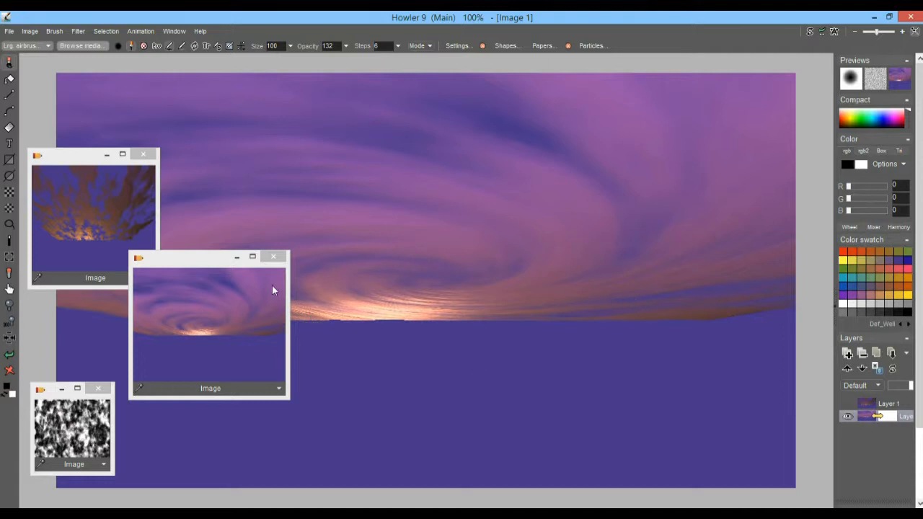
left_click_drag(195, 270, 97, 219)
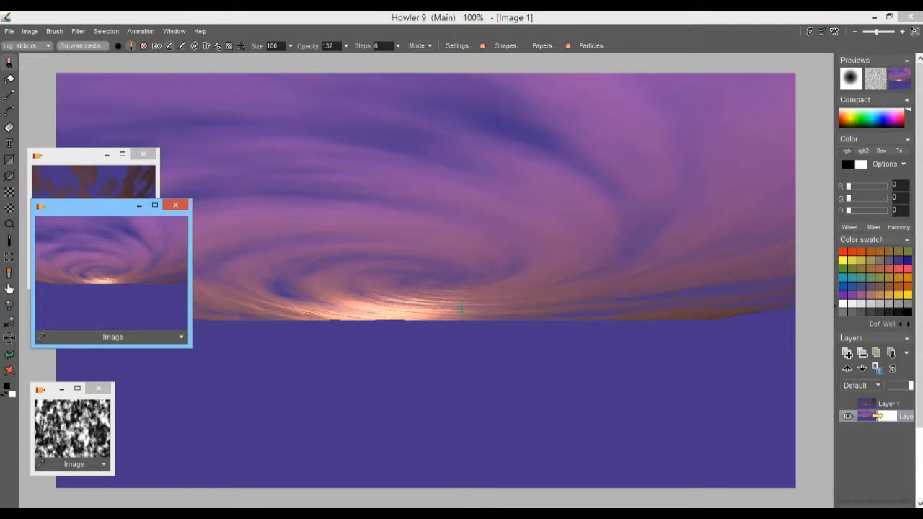
Zoom in to inspect the glowing horizon, then recentre the view and show gradient tool options.
left_click_drag(373, 310, 484, 287)
scroll(516, 289, "up", 5)
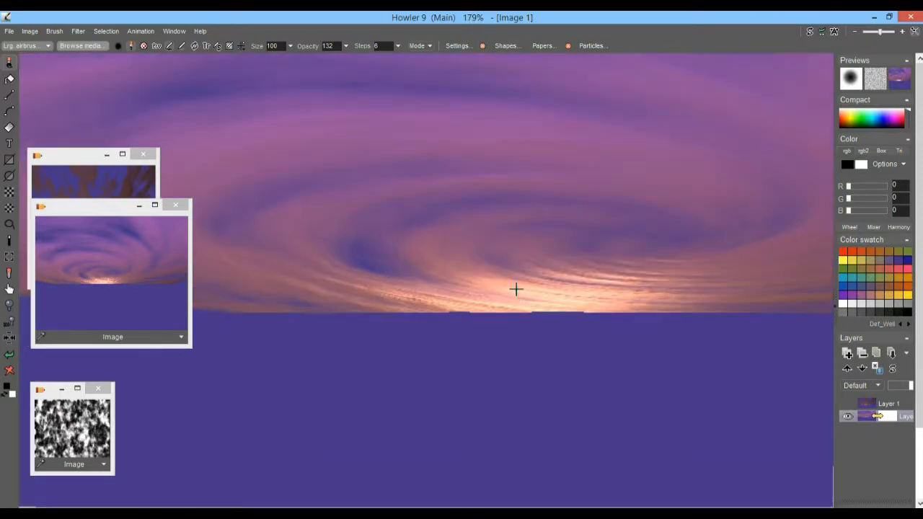
scroll(616, 309, "down", 4)
left_click_drag(616, 309, 581, 291)
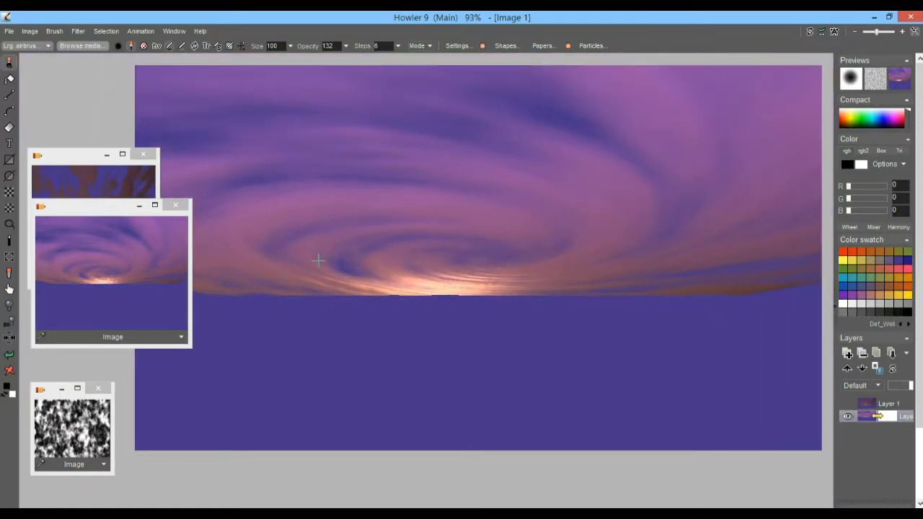
left_click_drag(328, 297, 379, 301)
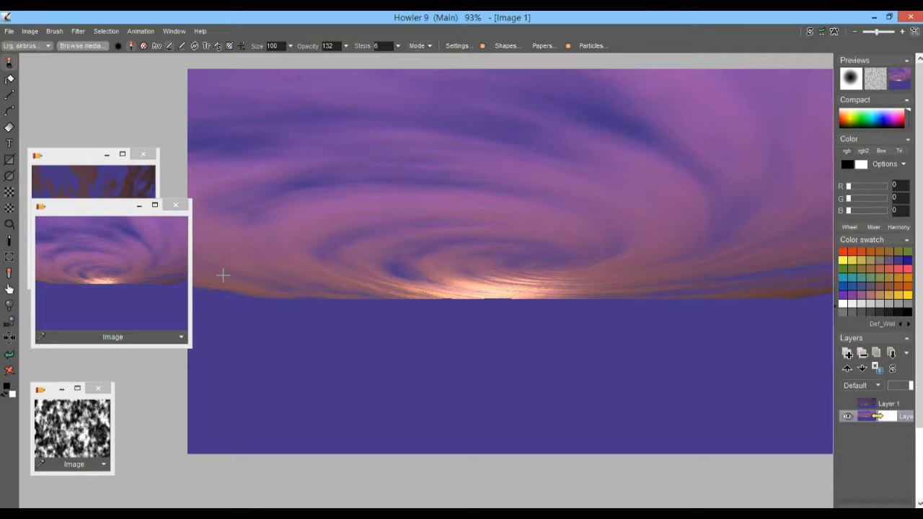
right_click(10, 128)
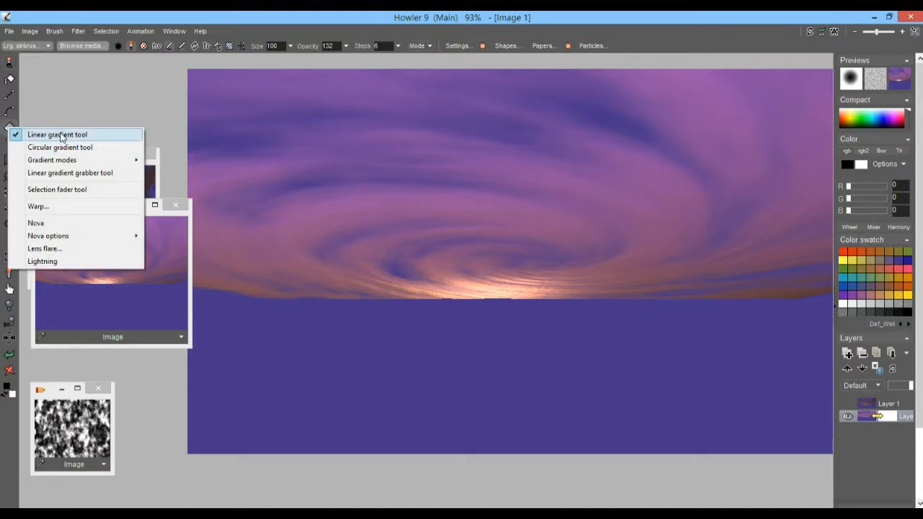
Choose linear gradients and draw a decaying opacity curve in the Gradient sweep editor.
left_click(181, 34)
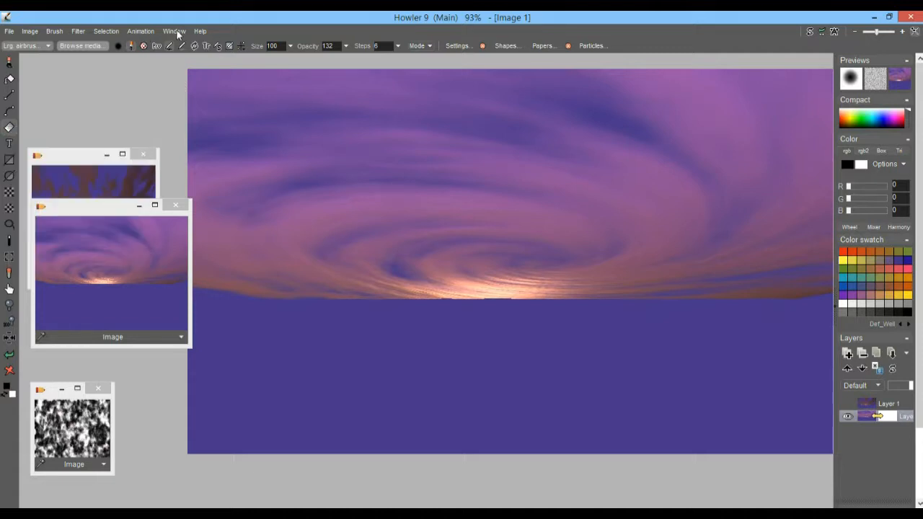
left_click(179, 36)
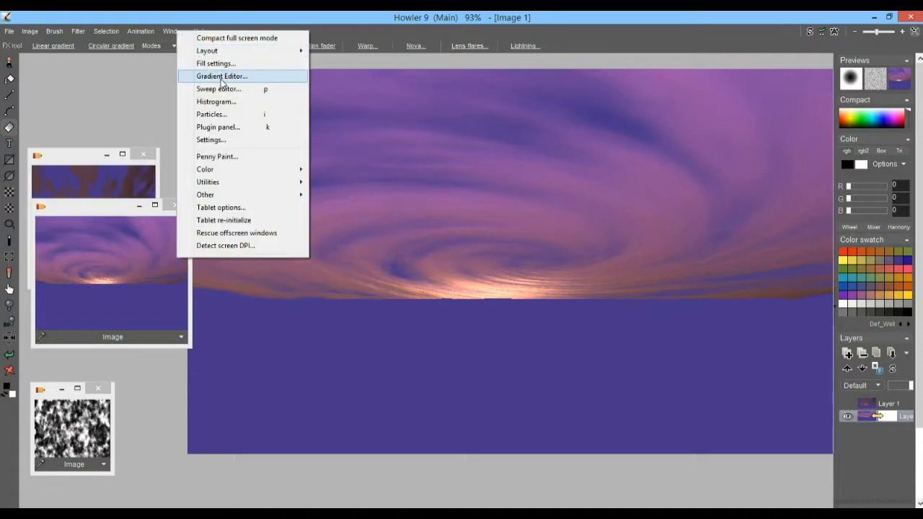
left_click(220, 90)
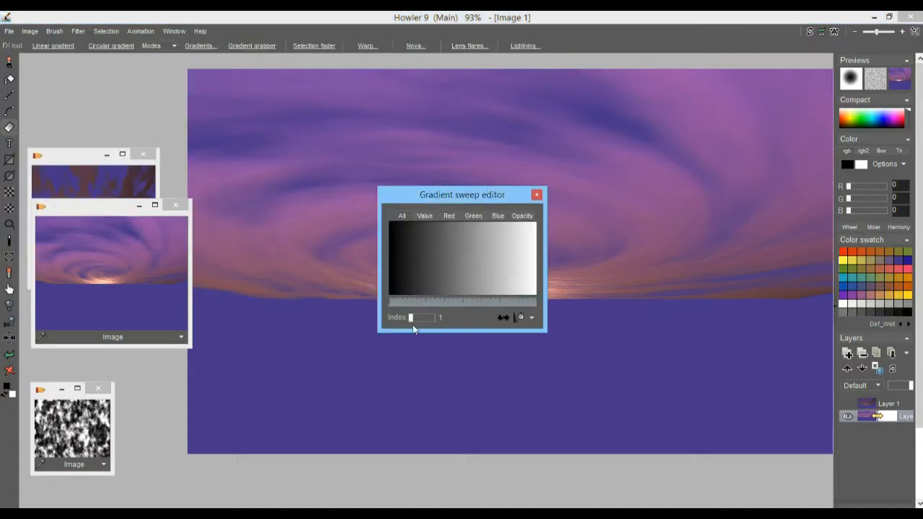
left_click(424, 217)
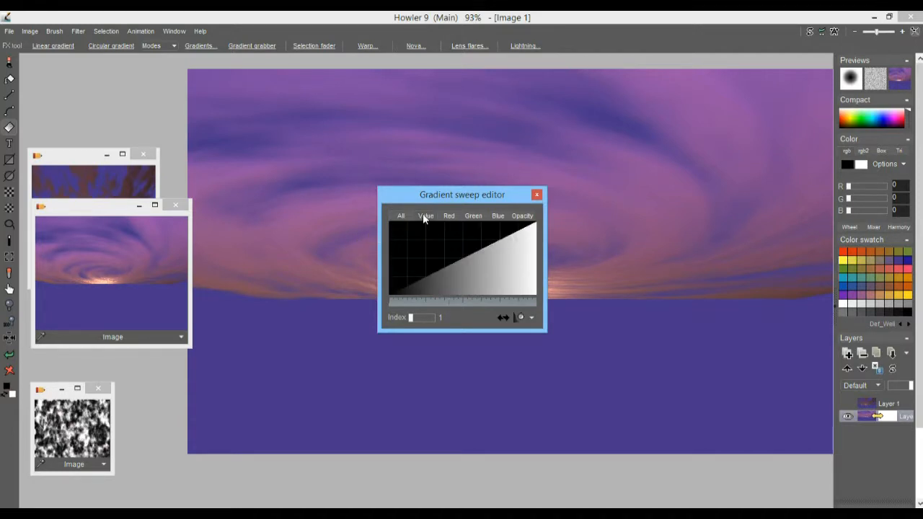
left_click(529, 220)
left_click_drag(415, 233, 544, 307)
Sweep the gradient upward from the canvas bottom, fading the ground into black.
left_click_drag(596, 386, 595, 267)
left_click(390, 226)
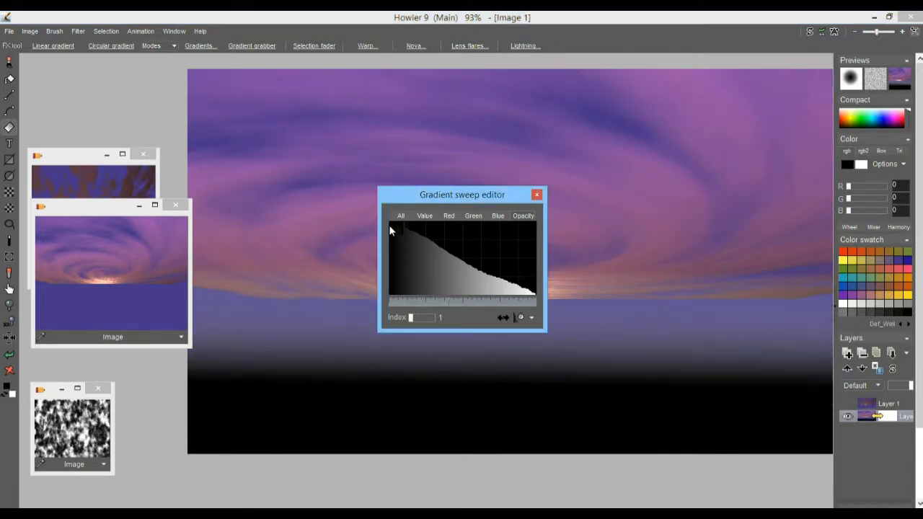
left_click(426, 216)
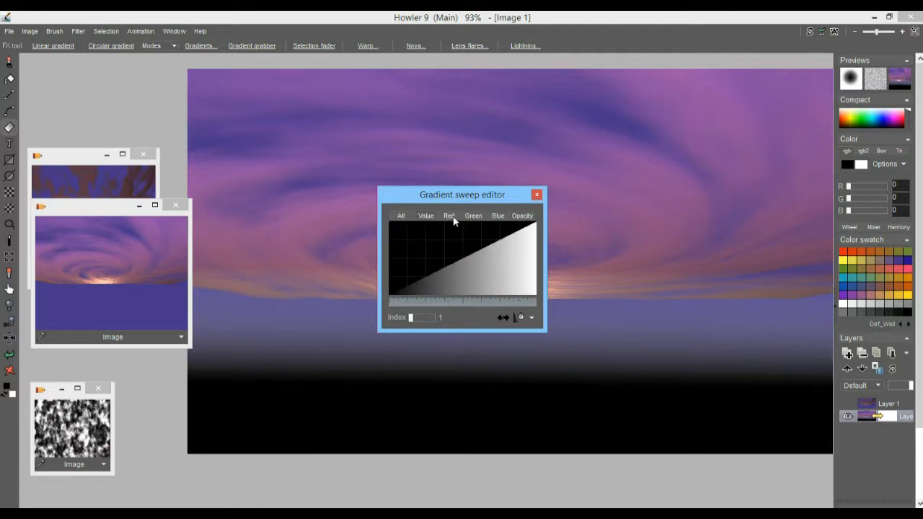
Load gradient 6 (blue, white, brown) and test it on the canvas, then undo.
left_click_drag(410, 317, 428, 323)
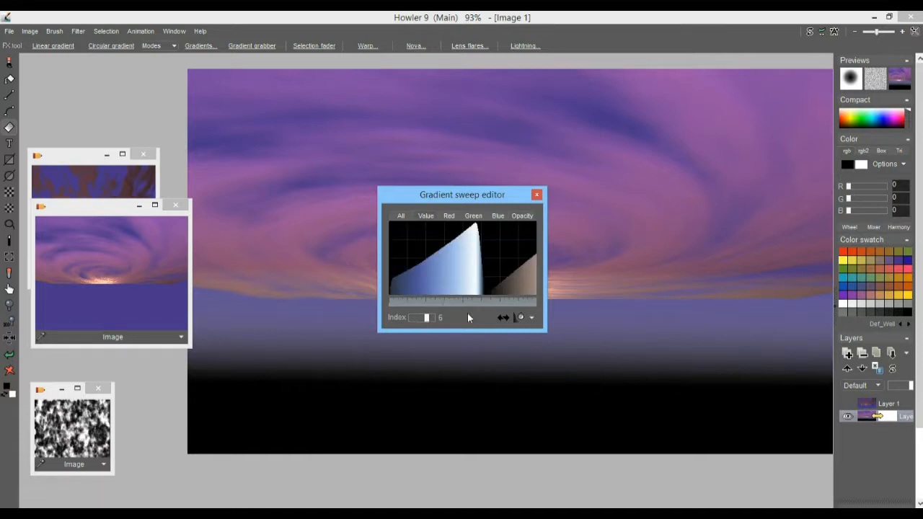
left_click_drag(602, 392, 610, 257)
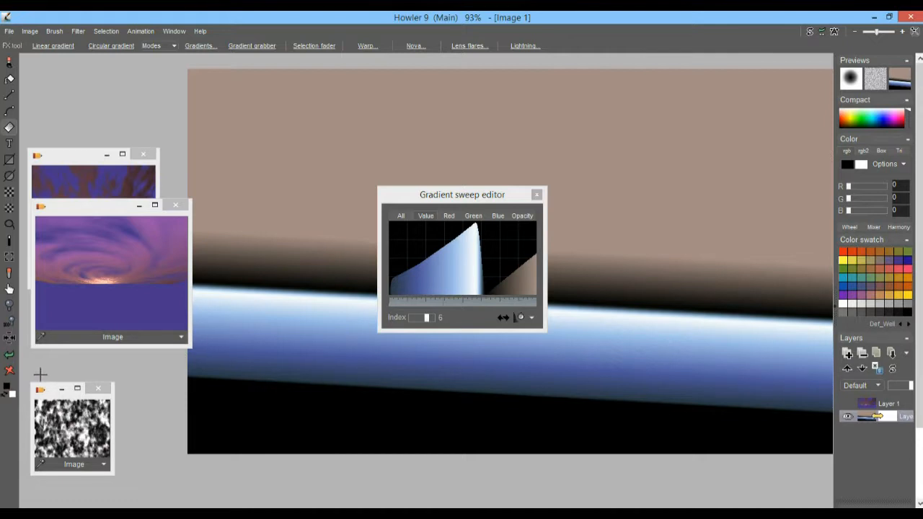
left_click(9, 354)
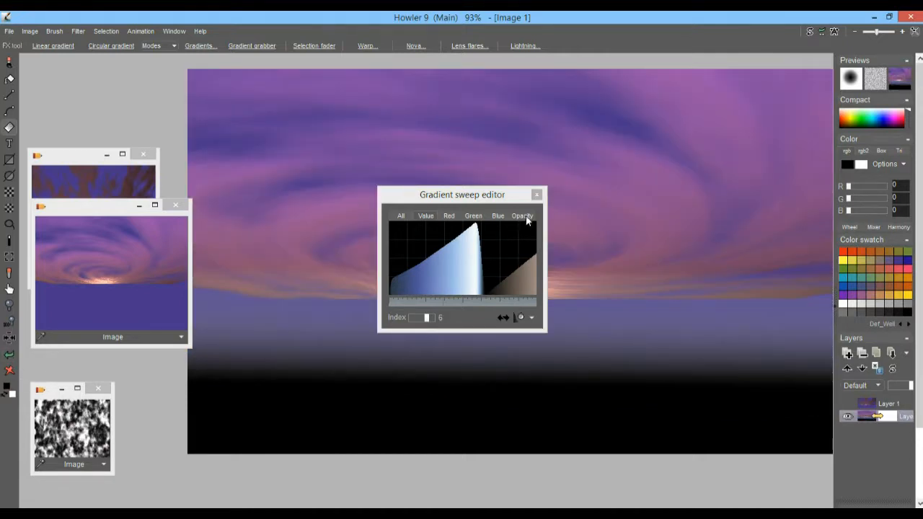
Draw a steeply rising value curve and test banded gradient sweeps across the sky.
left_click(524, 217)
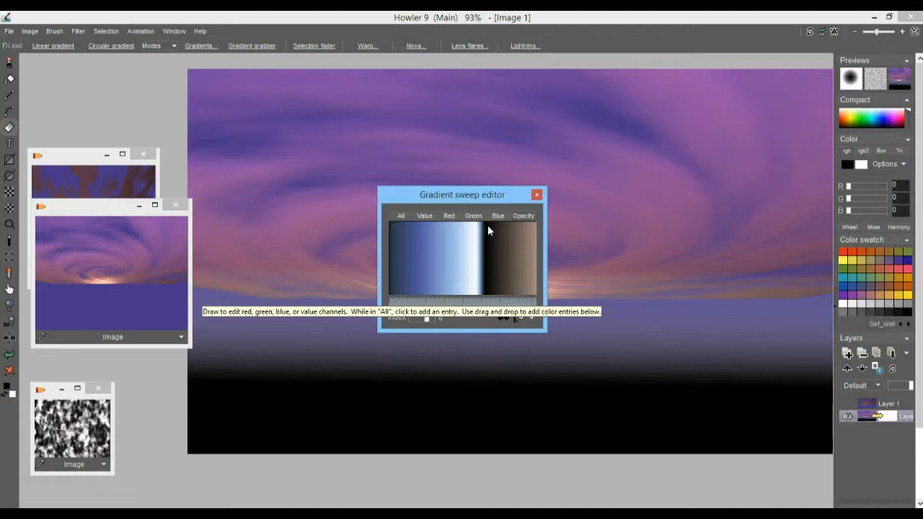
mouse_move(391, 288)
left_mouse_down()
mouse_move(454, 268)
mouse_move(480, 225)
left_mouse_up()
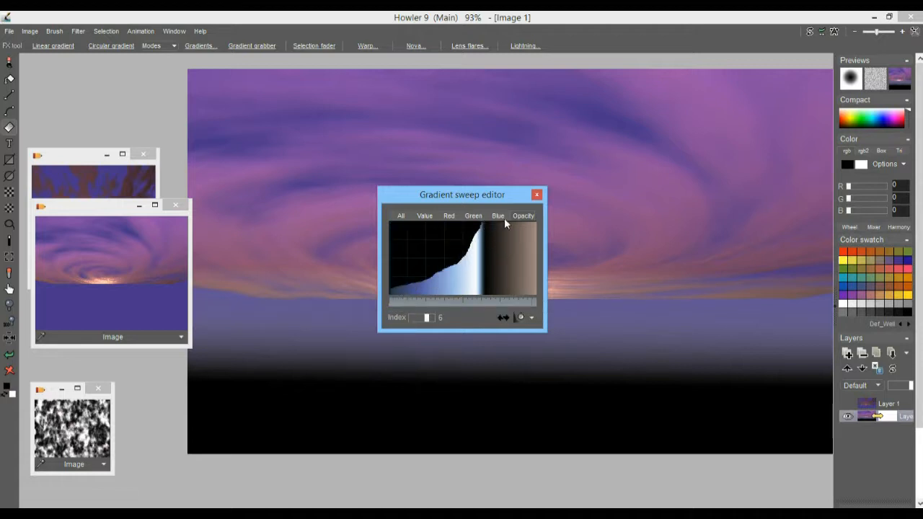
left_click_drag(560, 452, 570, 252)
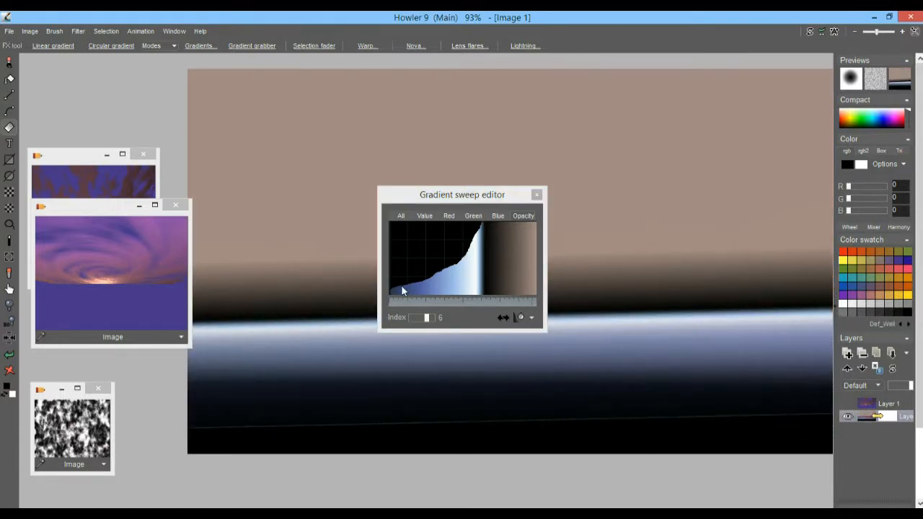
left_click(10, 355)
left_click_drag(603, 277, 593, 464)
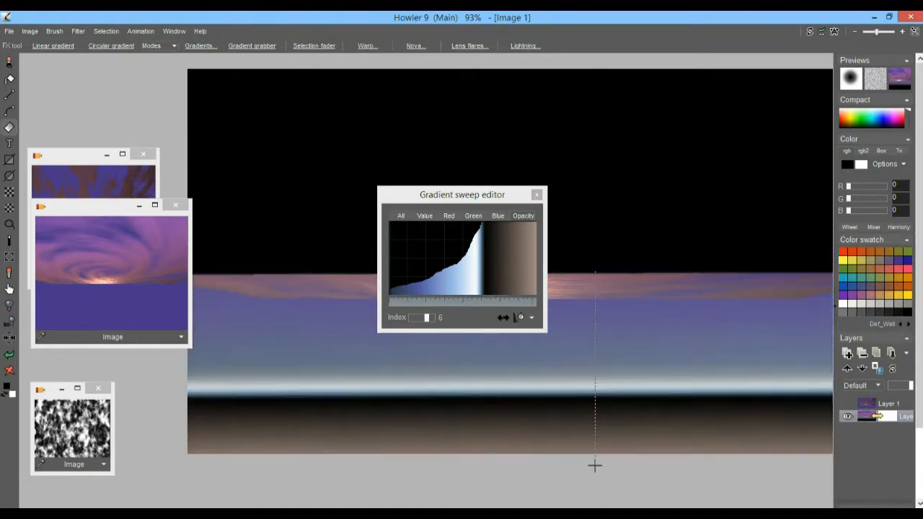
Undo the test, lower the opacity curve, and sweep a tilted gradient giving flat tan ground.
left_click(9, 355)
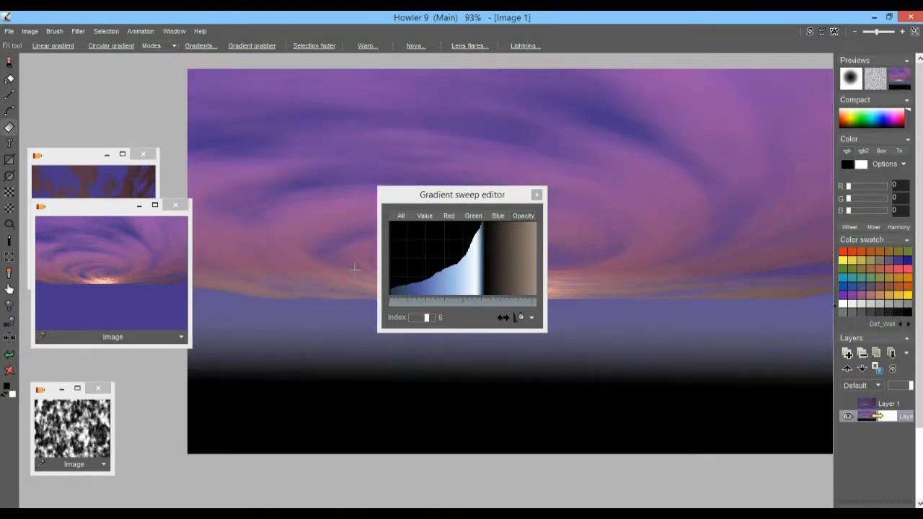
left_click(390, 291)
mouse_move(376, 297)
left_mouse_down()
mouse_move(446, 276)
mouse_move(481, 243)
left_mouse_up()
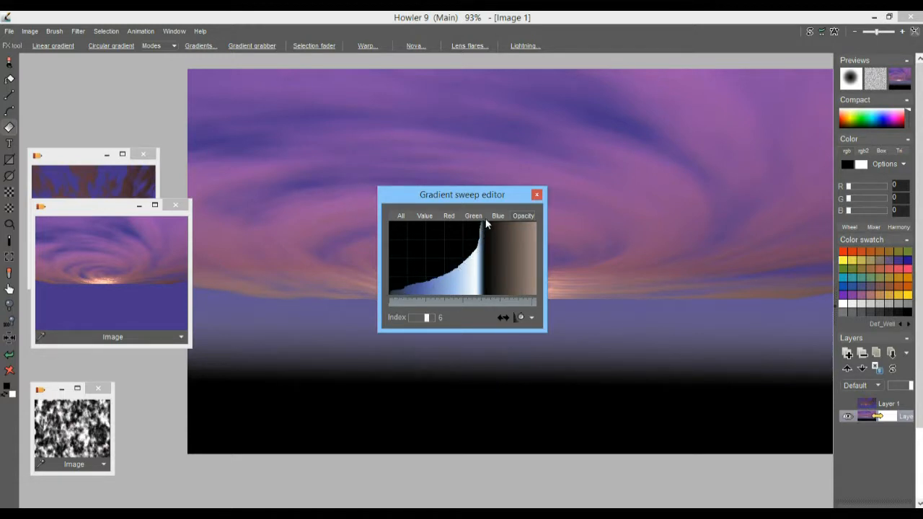
left_click_drag(612, 413, 604, 505)
left_click_drag(589, 263, 588, 341)
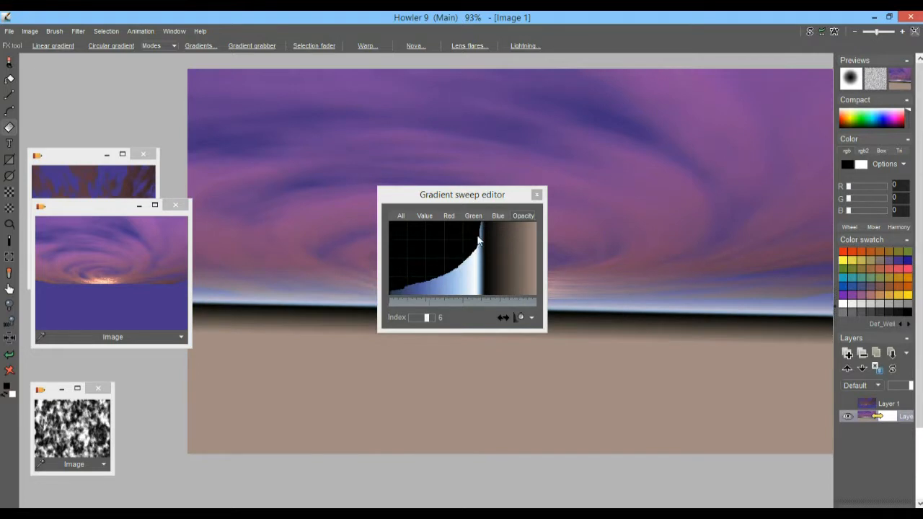
Move the gradient editor aside and raise the left part of the gradient curve.
left_click_drag(473, 200, 155, 164)
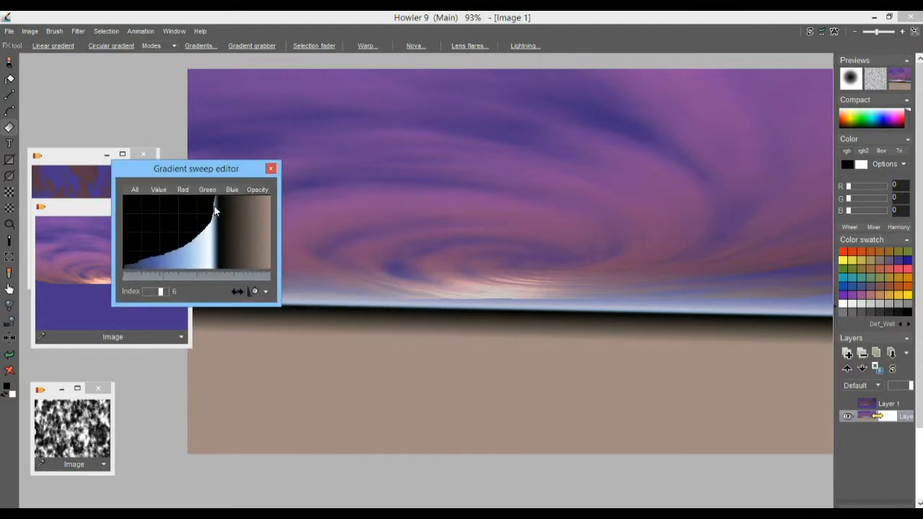
mouse_move(213, 218)
left_mouse_down()
mouse_move(127, 268)
mouse_move(216, 202)
left_mouse_up()
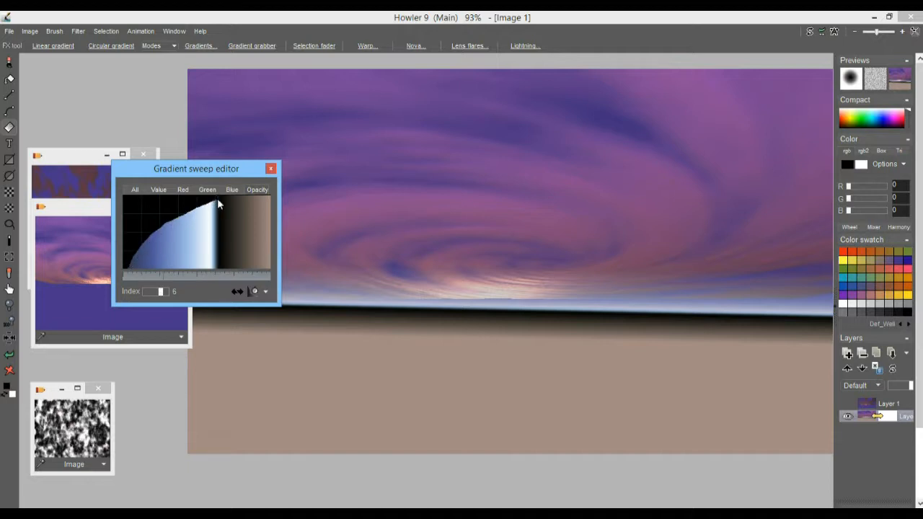
left_click(162, 48)
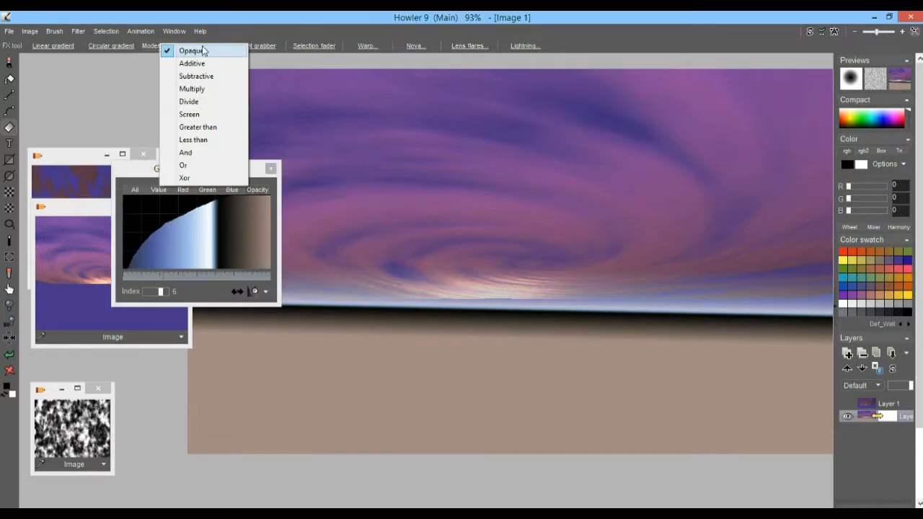
Switch the gradient mode to Multiply and try several downward sweeps over the ground.
left_click(192, 89)
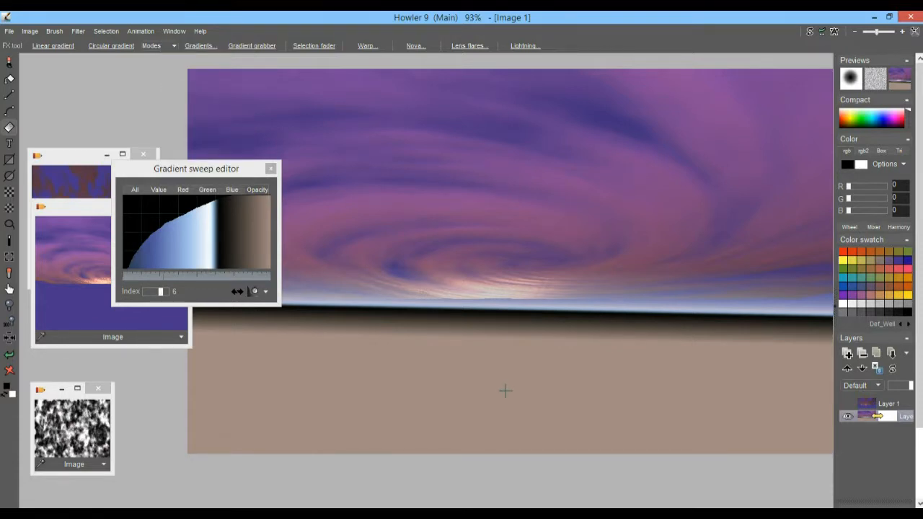
mouse_move(506, 314)
left_mouse_down()
mouse_move(508, 408)
mouse_move(492, 319)
mouse_move(505, 313)
left_mouse_up()
left_click_drag(496, 279, 496, 318)
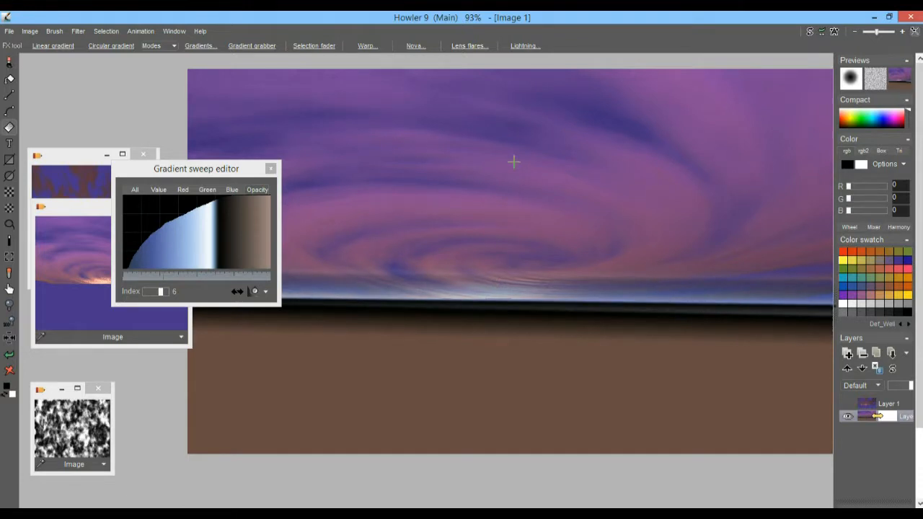
left_click_drag(501, 141, 528, 330)
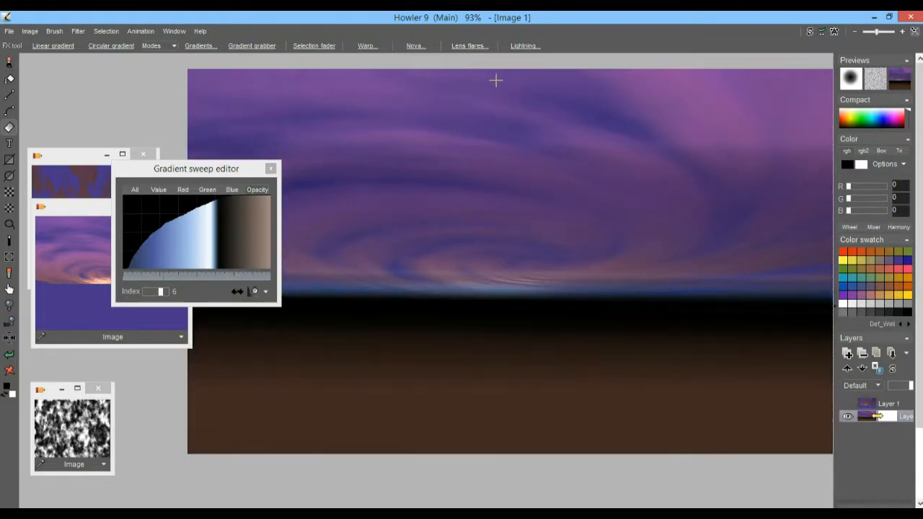
left_click_drag(498, 70, 507, 449)
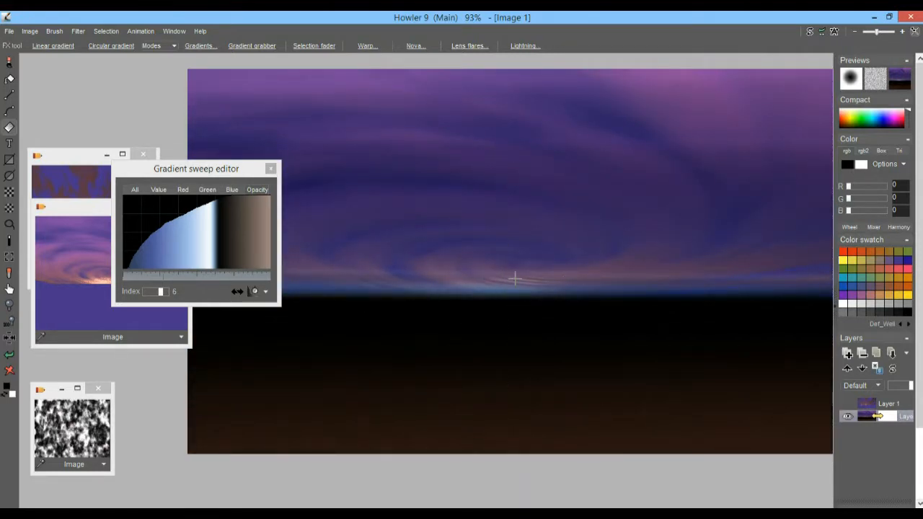
left_click_drag(167, 171, 146, 350)
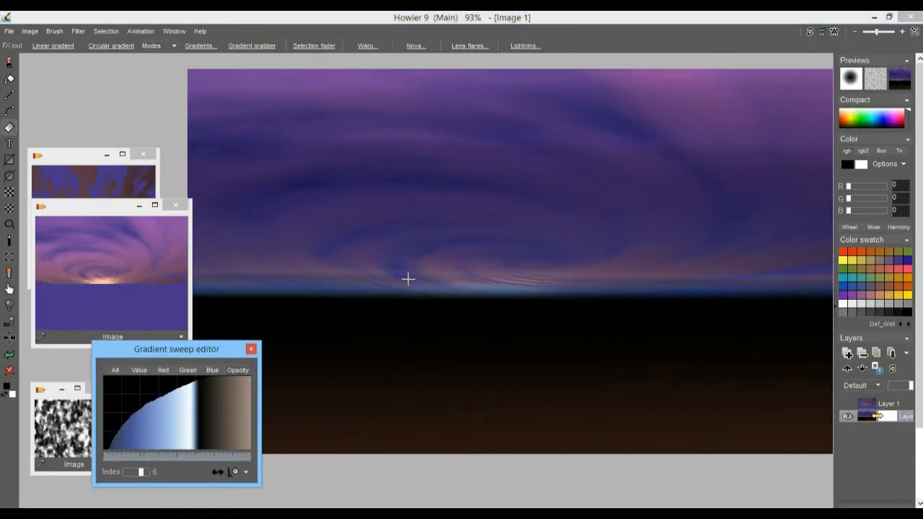
left_click_drag(404, 303, 484, 328)
left_click_drag(585, 305, 506, 319)
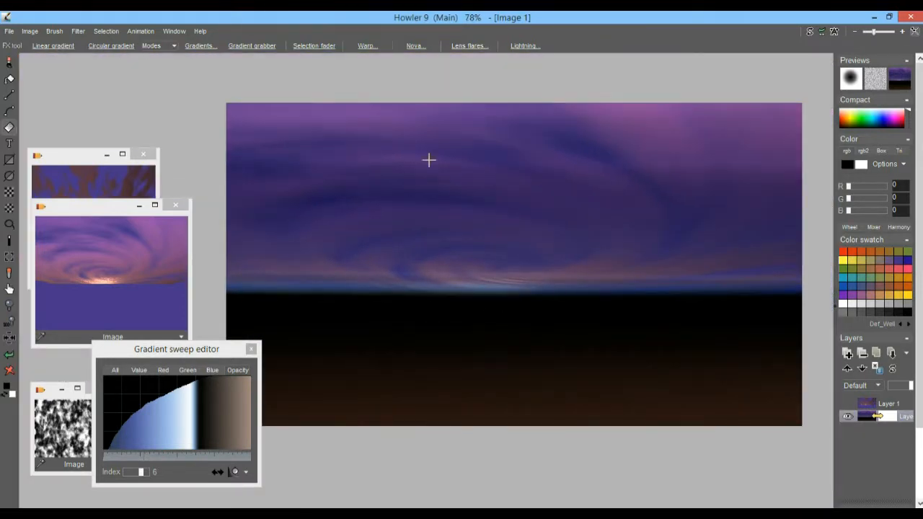
Undo two sweeps to restore the purple ground, then redraw the value curve into a plateau.
left_click(10, 354)
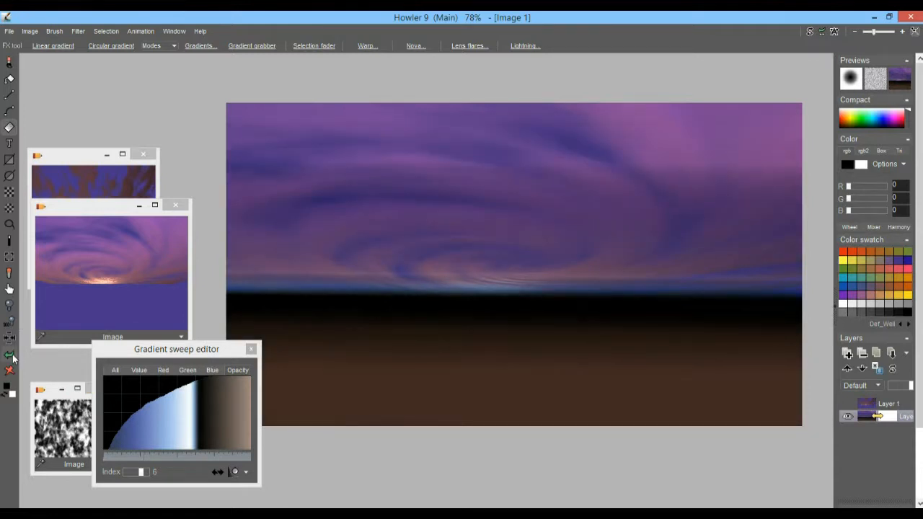
left_click(10, 355)
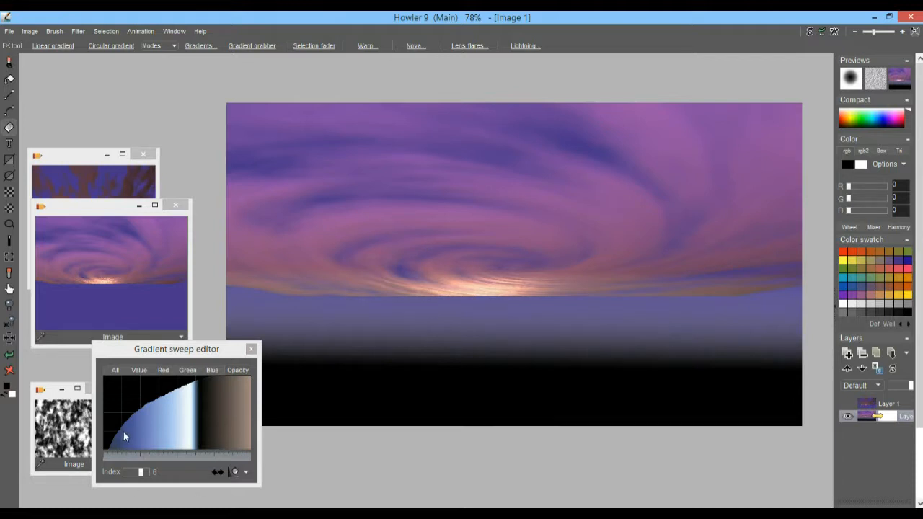
left_click(138, 372)
mouse_move(157, 404)
left_mouse_down()
mouse_move(106, 396)
mouse_move(159, 400)
mouse_move(144, 416)
mouse_move(185, 422)
mouse_move(196, 397)
mouse_move(181, 425)
left_mouse_up()
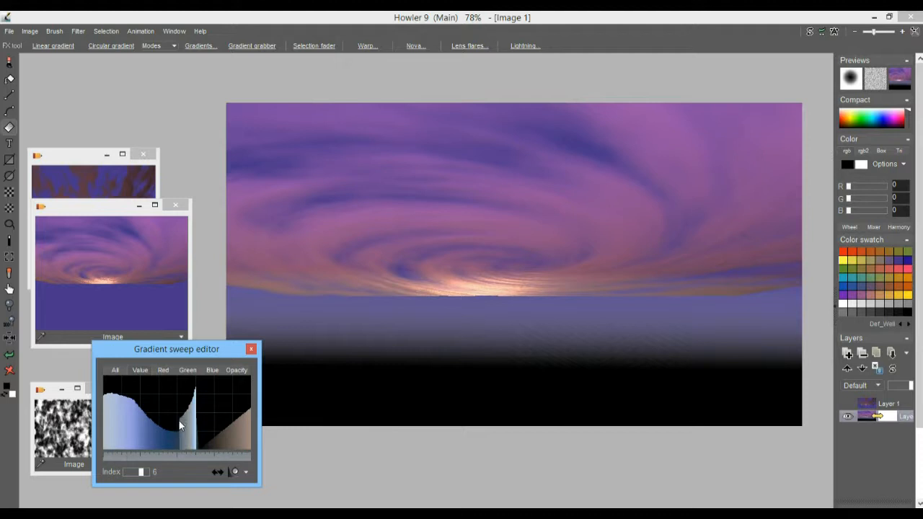
Reshape the gradient's blue channel curve, lowering its start and raising its peak to full.
left_click(211, 371)
left_click_drag(106, 454, 130, 447)
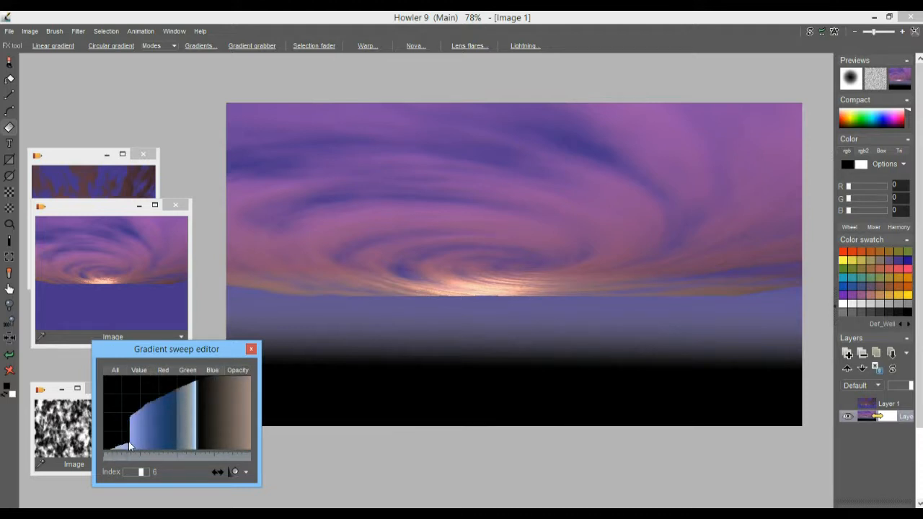
left_click_drag(186, 380, 198, 375)
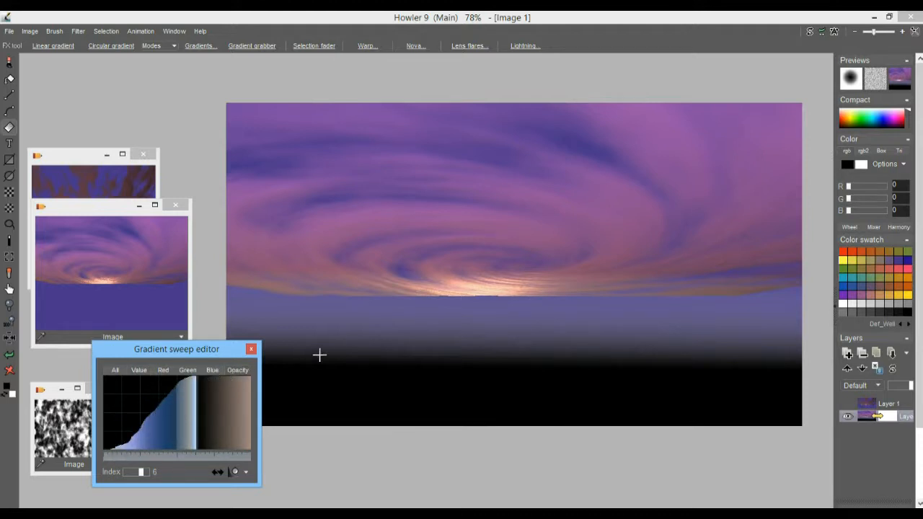
Sweep the linear gradient downward several times to darken the lower sky and horizon to near-black.
left_click_drag(541, 199, 540, 381)
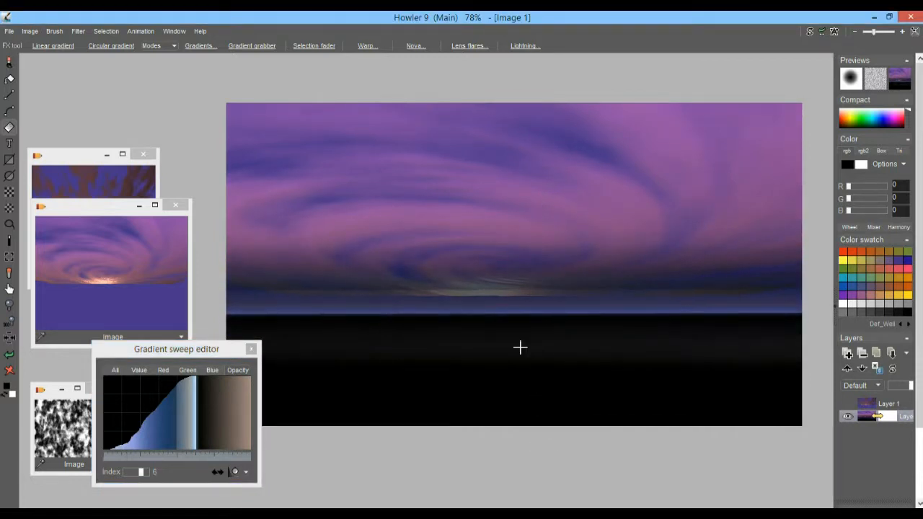
left_click_drag(488, 220, 491, 389)
left_click_drag(499, 274, 492, 357)
left_click_drag(504, 334, 498, 329)
left_click_drag(508, 193, 511, 395)
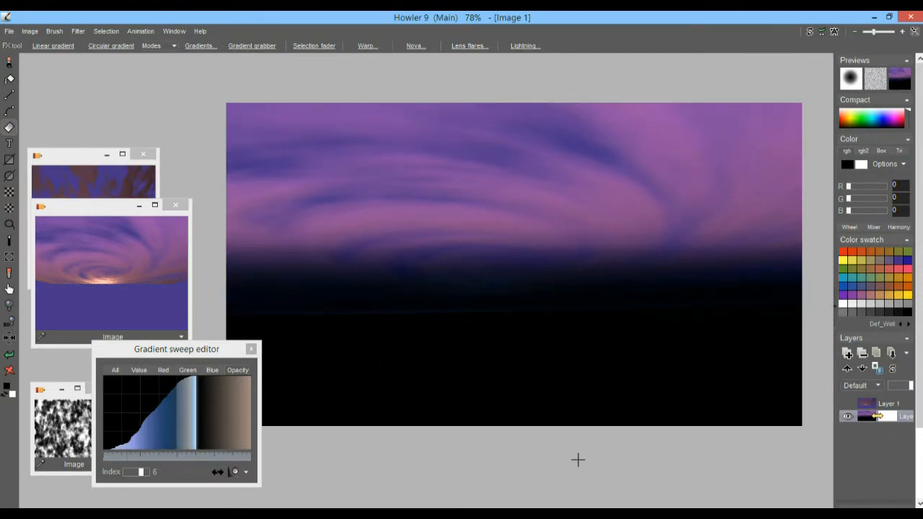
left_click(847, 405)
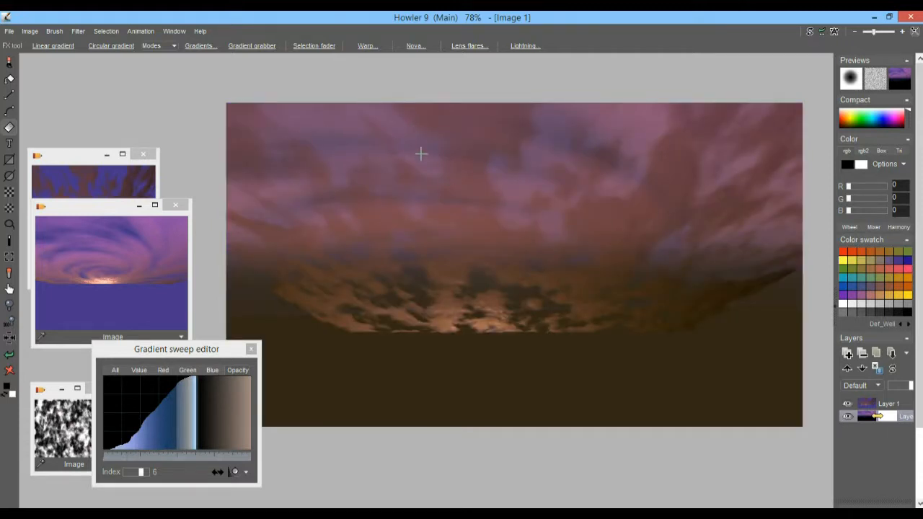
scroll(503, 150, "up", 3)
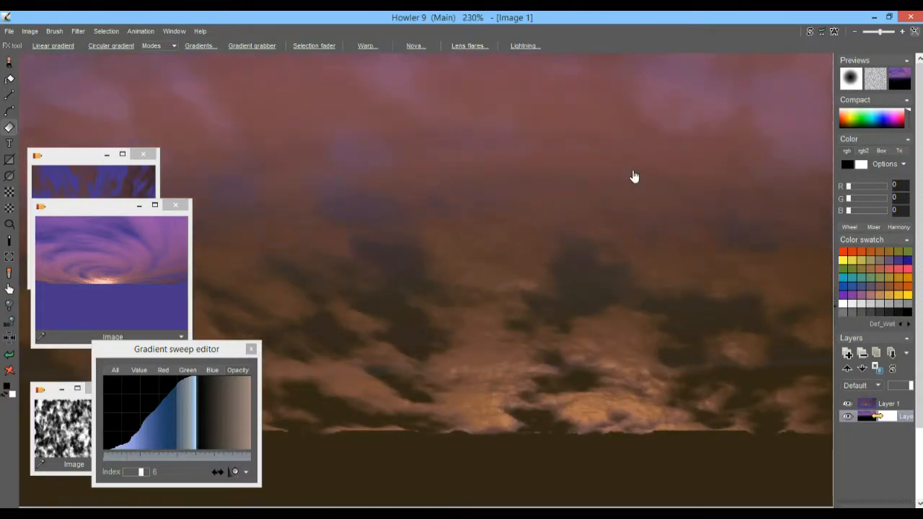
scroll(632, 175, "down", 2)
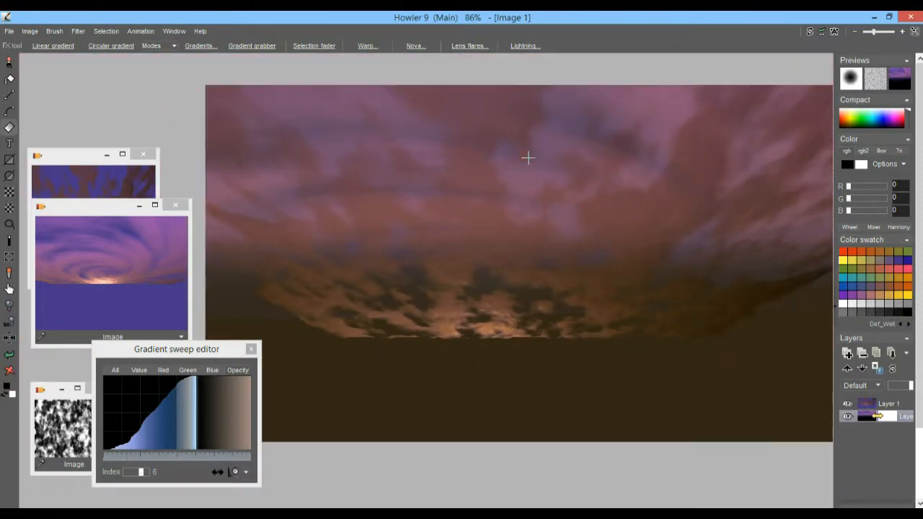
scroll(584, 168, "up", 3)
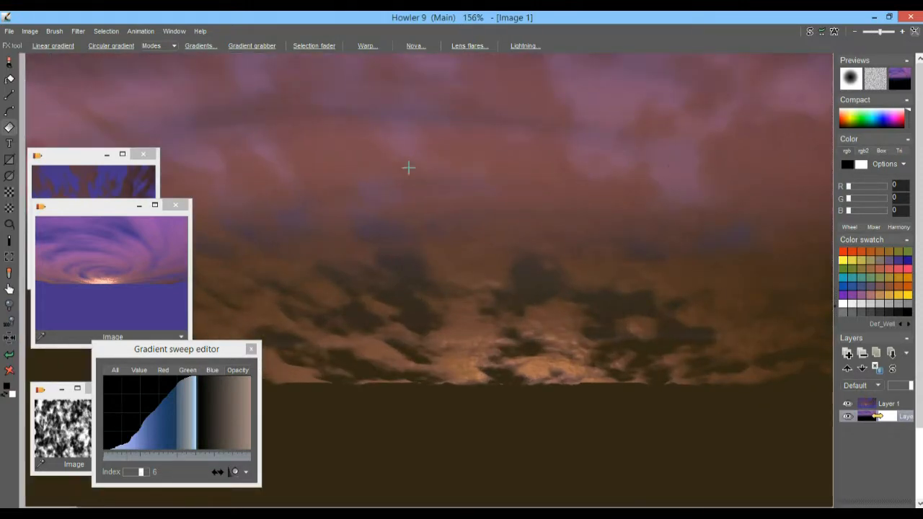
scroll(668, 173, "down", 4)
scroll(593, 179, "up", 1)
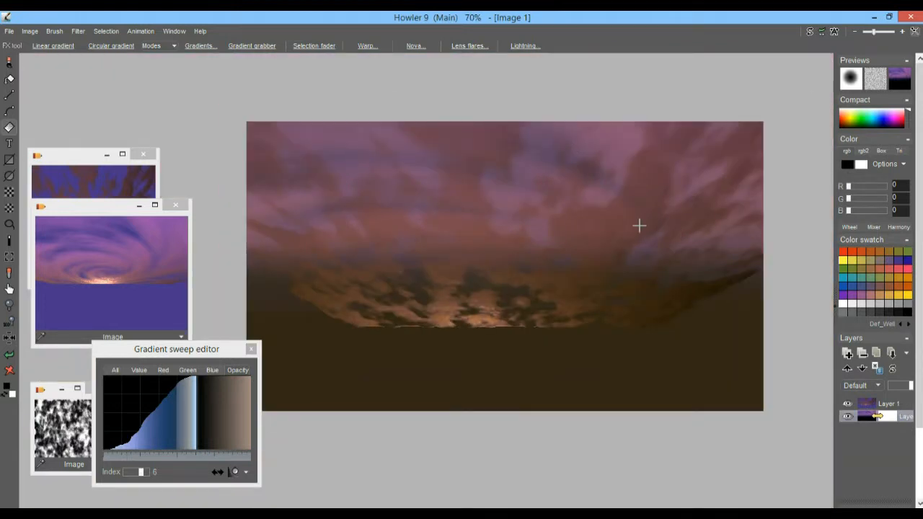
scroll(639, 223, "down", 1)
scroll(704, 241, "up", 2)
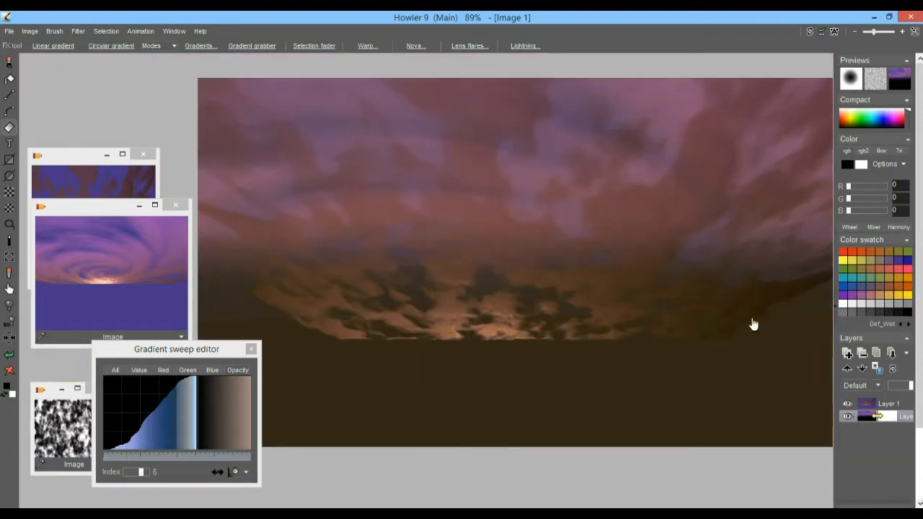
Move the selected layer above the other layer in the Layers panel.
left_click(874, 386)
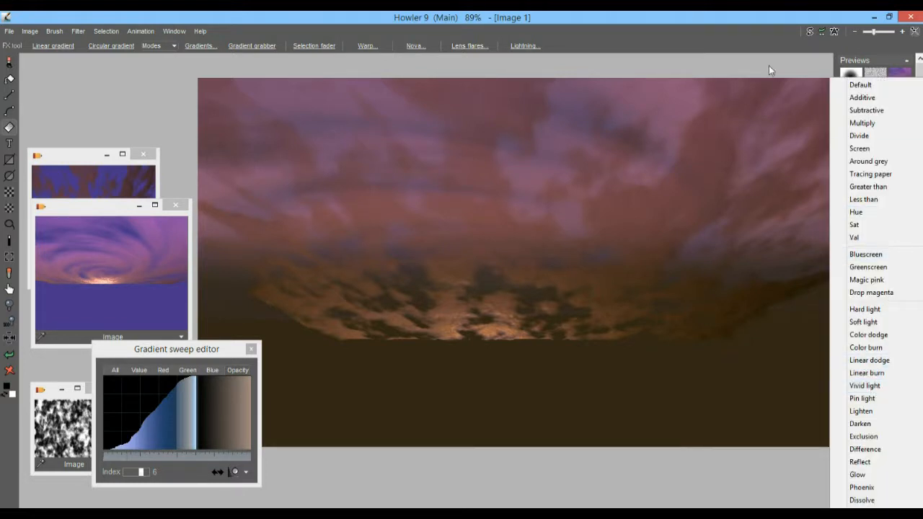
left_click(768, 70)
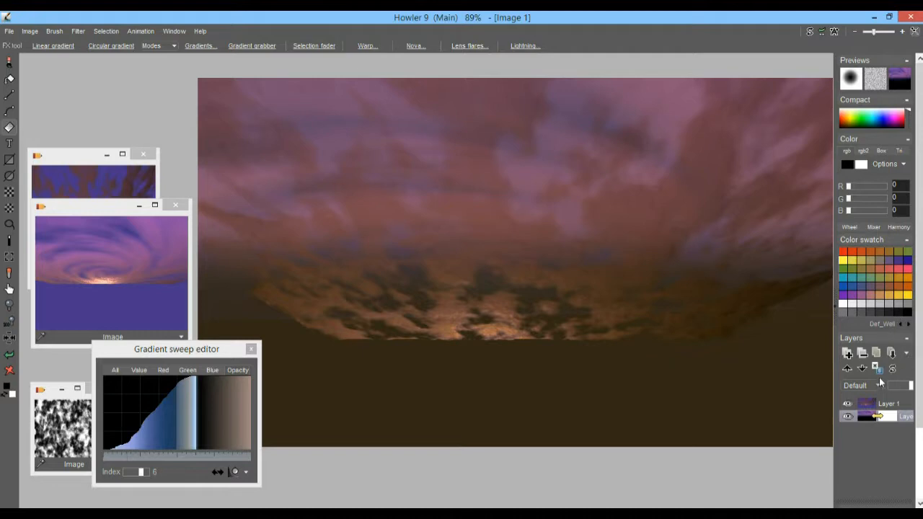
left_click_drag(856, 403, 859, 423)
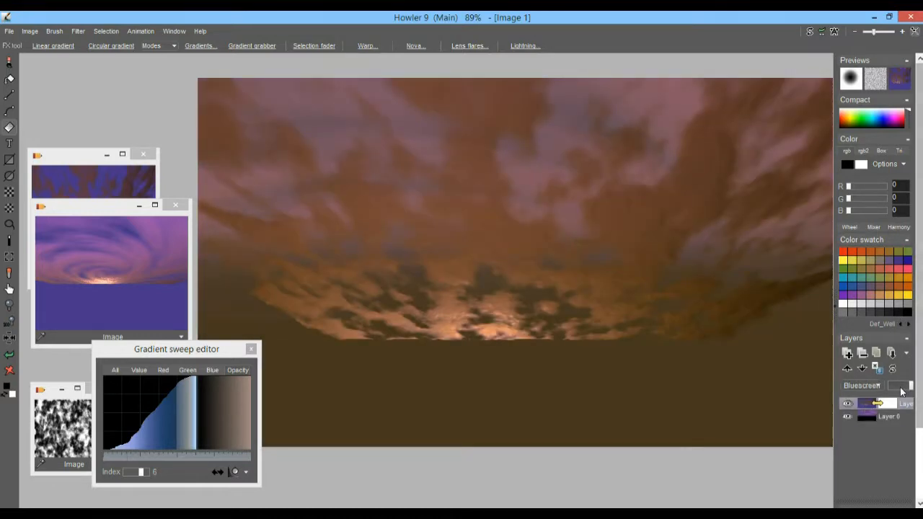
After trying Screen, set the top layer's blend mode to Multiply with raised opacity.
left_click(869, 387)
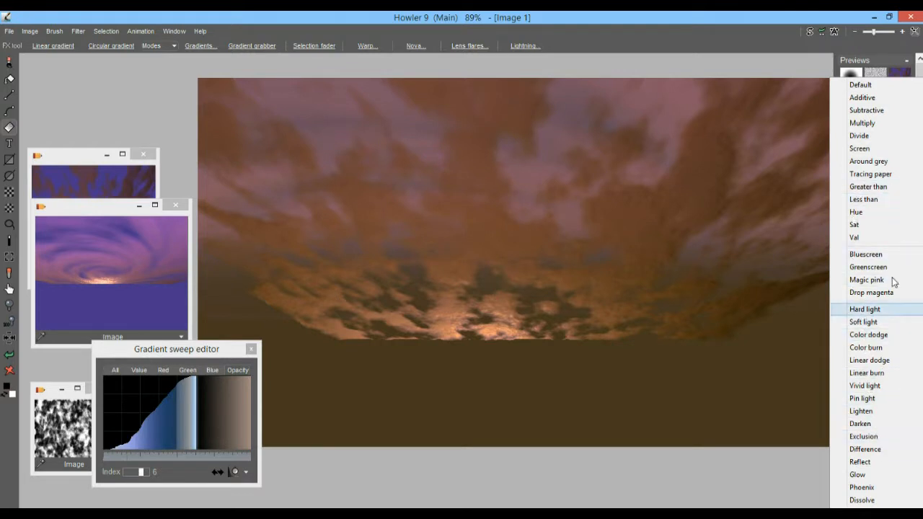
left_click(865, 150)
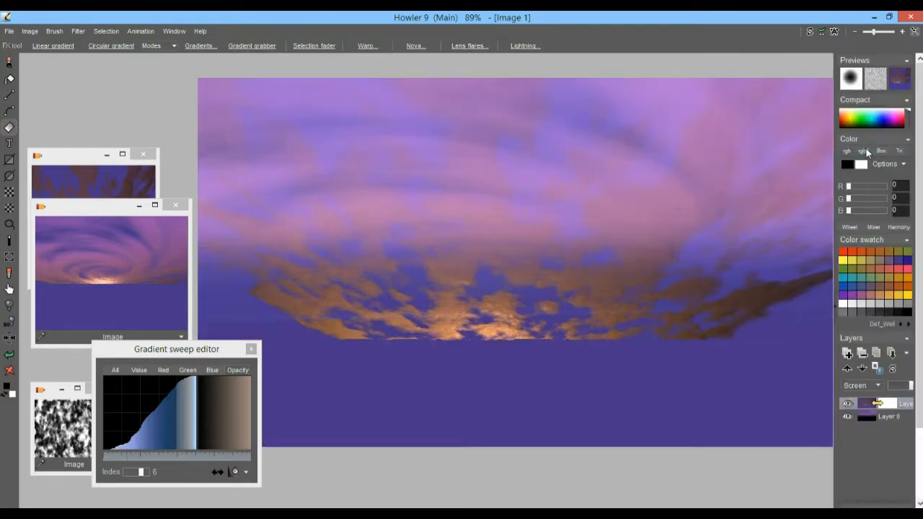
mouse_move(908, 387)
left_mouse_down()
mouse_move(889, 392)
mouse_move(907, 390)
mouse_move(904, 397)
left_mouse_up()
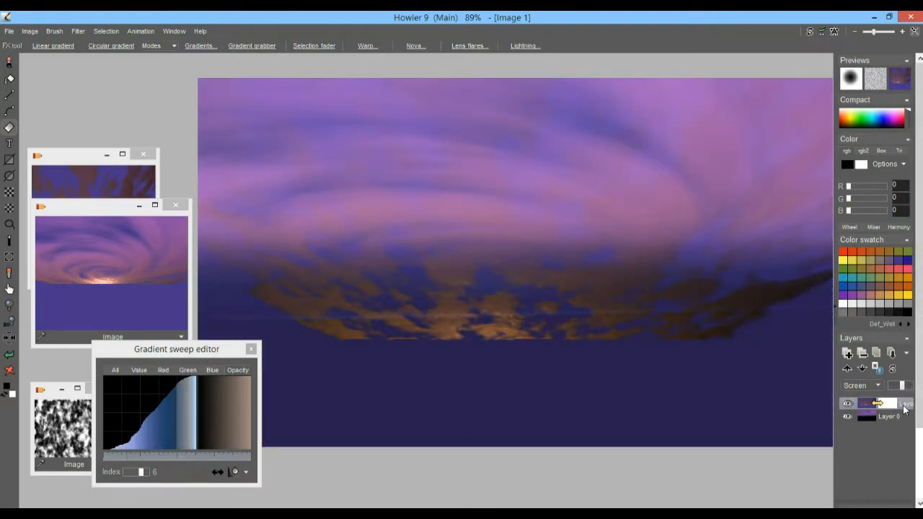
left_click(871, 387)
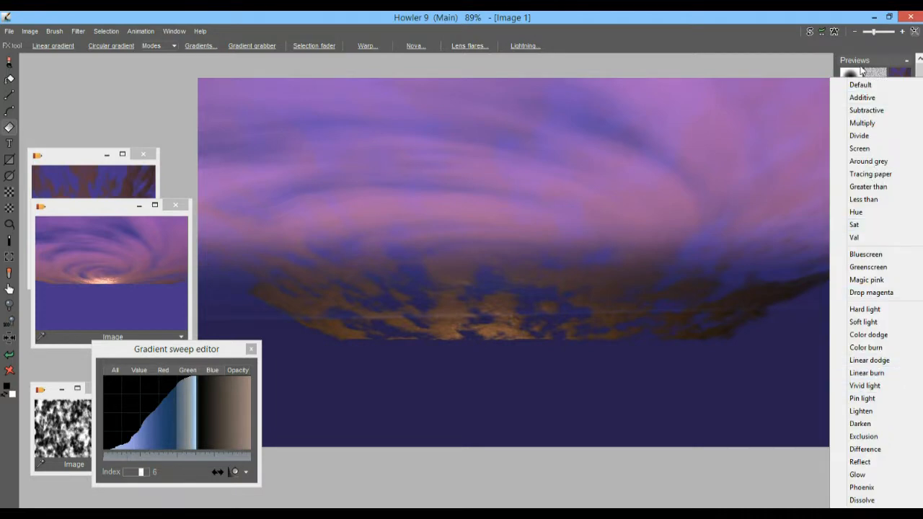
left_click(864, 127)
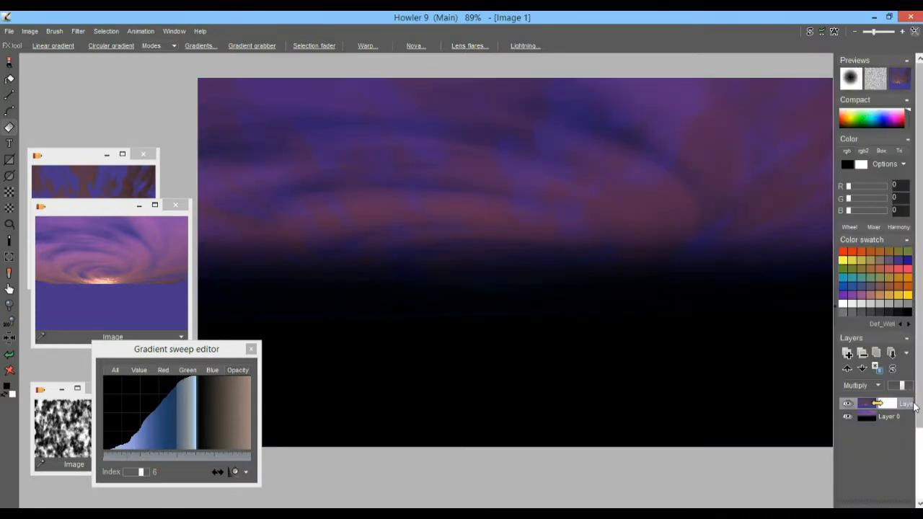
left_click_drag(904, 390, 909, 393)
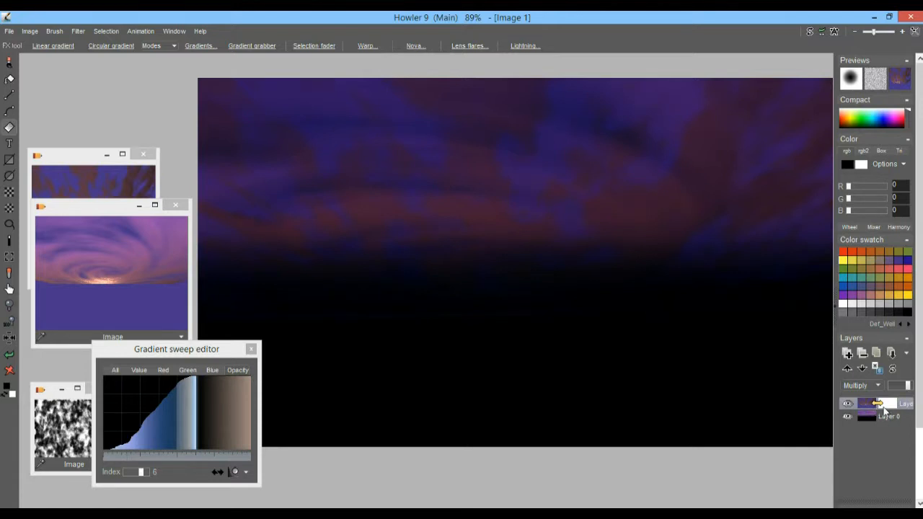
Try Subtractive, Additive, Difference and Reflect, then blend the top layer in Glow with higher opacity.
left_click(866, 386)
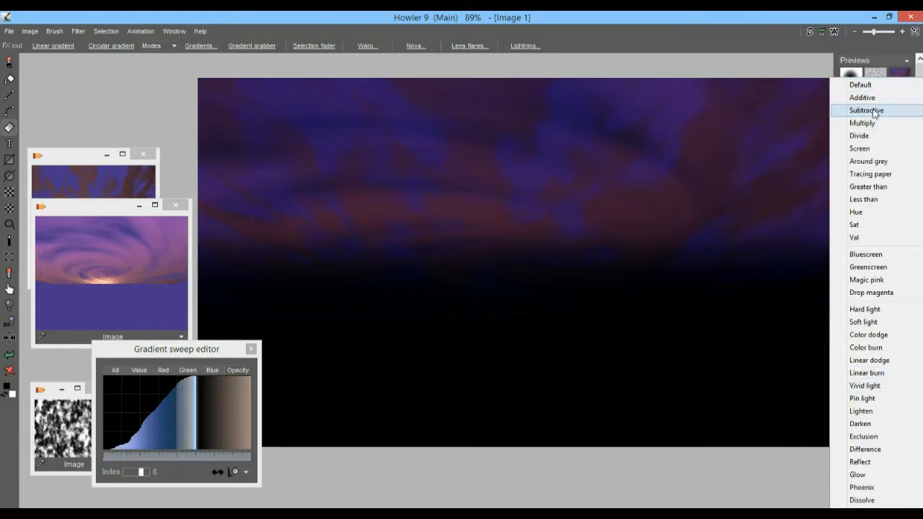
left_click(868, 111)
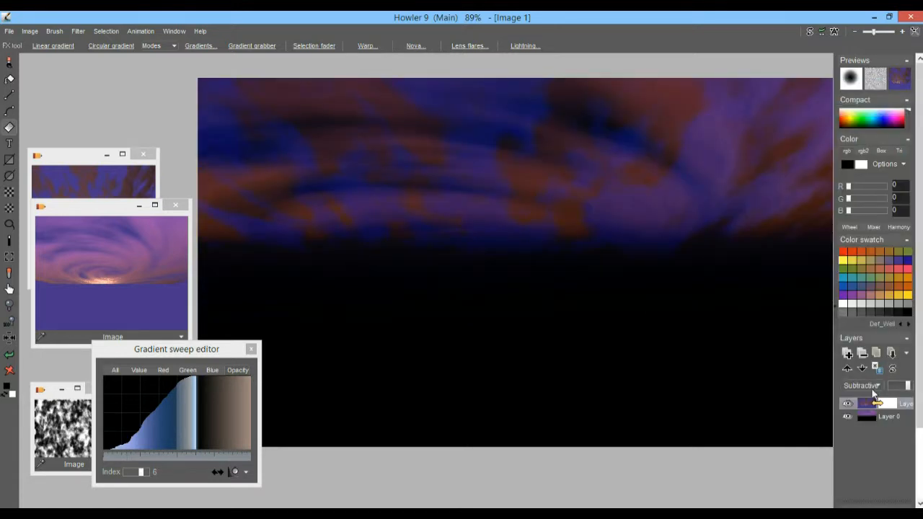
left_click(868, 385)
left_click(862, 98)
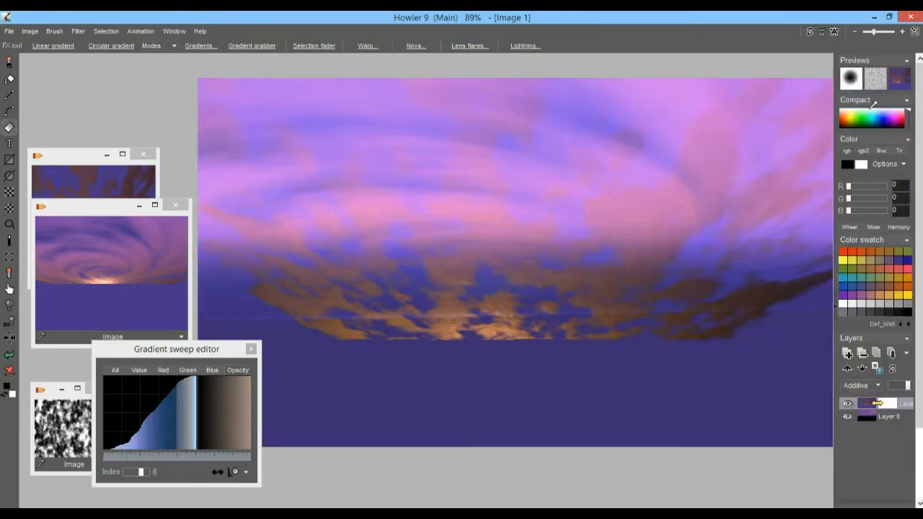
left_click(872, 387)
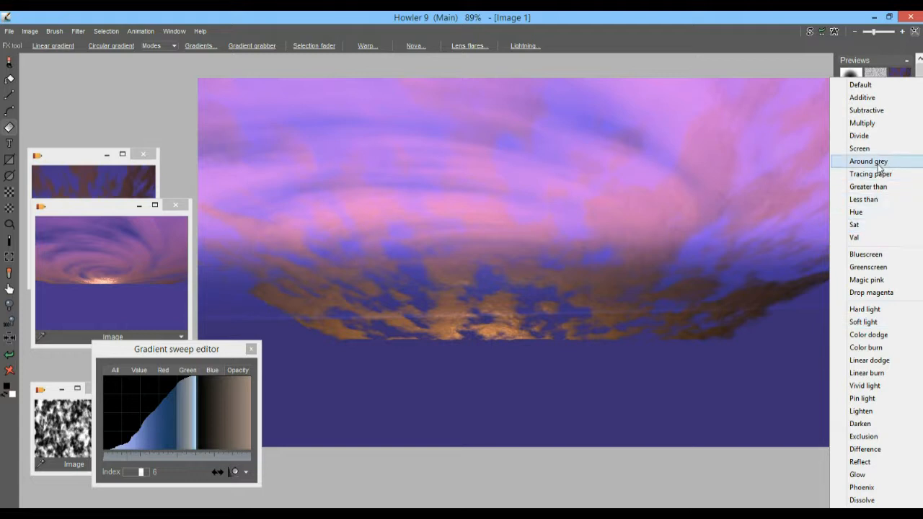
left_click(880, 450)
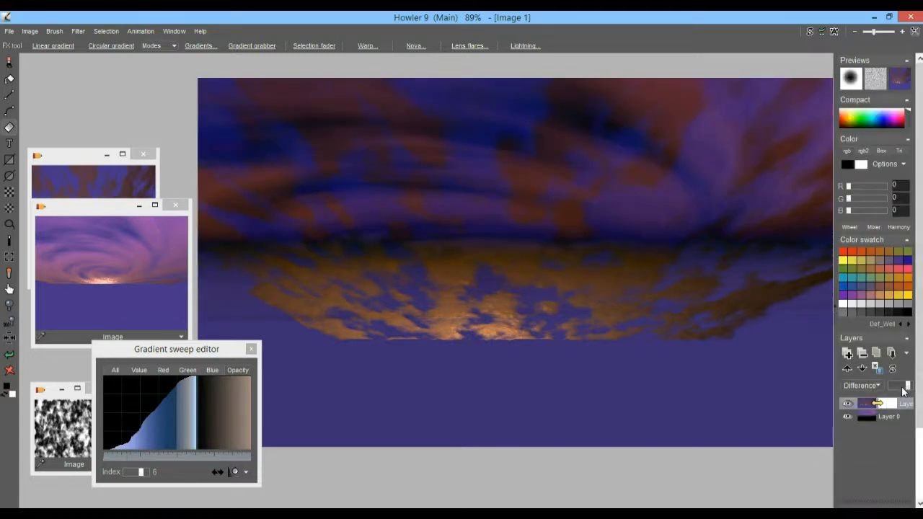
left_click(868, 386)
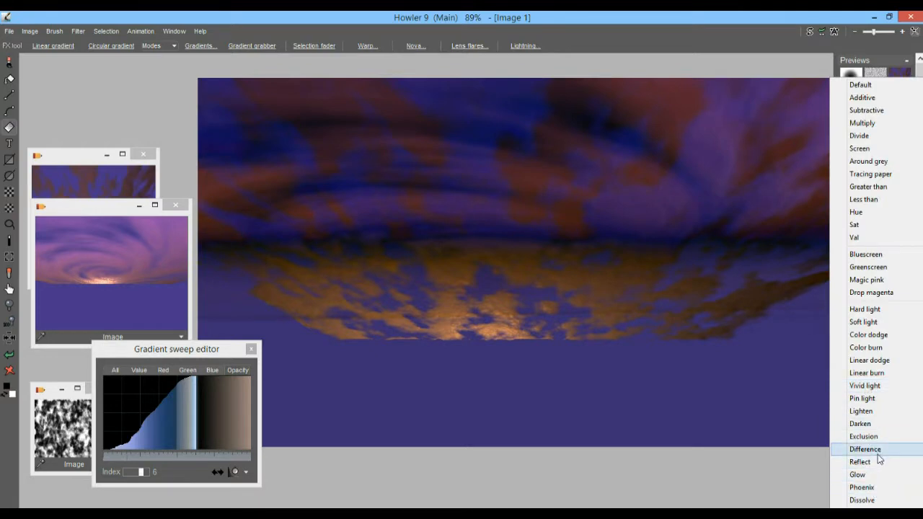
left_click(860, 462)
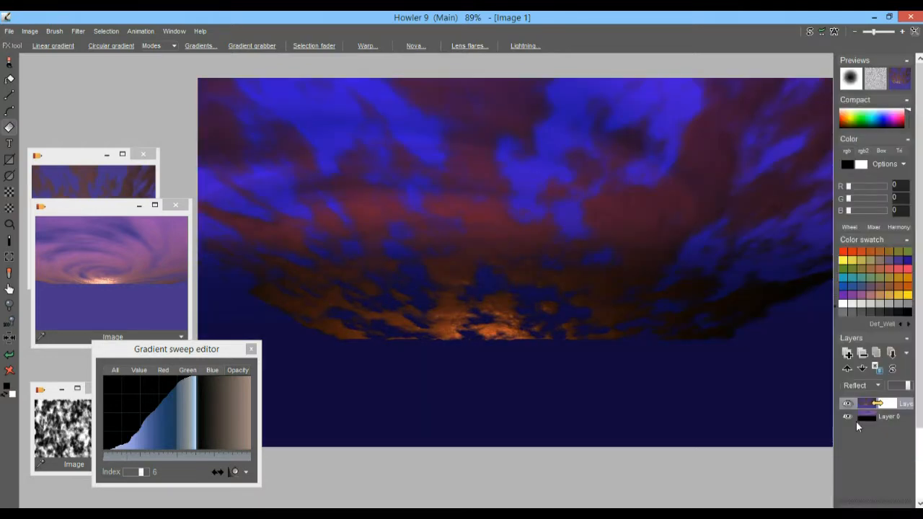
left_click(863, 388)
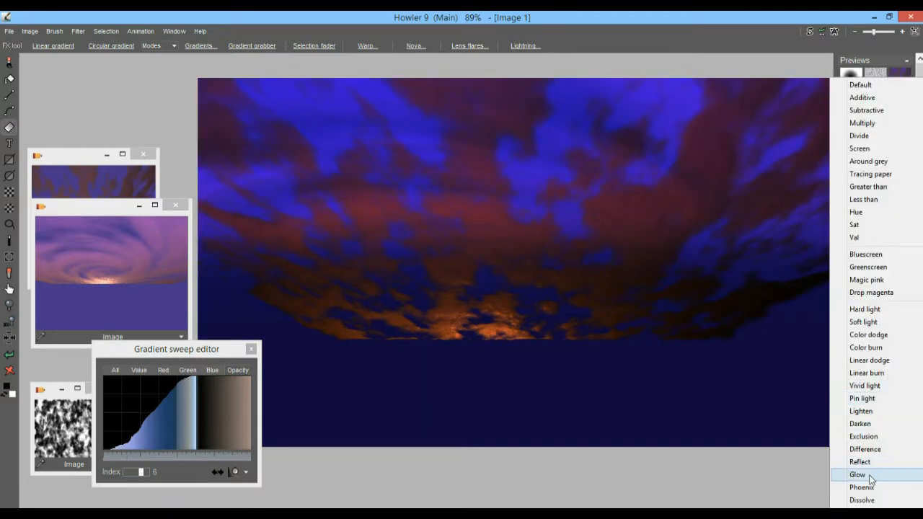
left_click(870, 477)
mouse_move(898, 392)
left_mouse_down()
mouse_move(915, 392)
mouse_move(906, 393)
left_mouse_up()
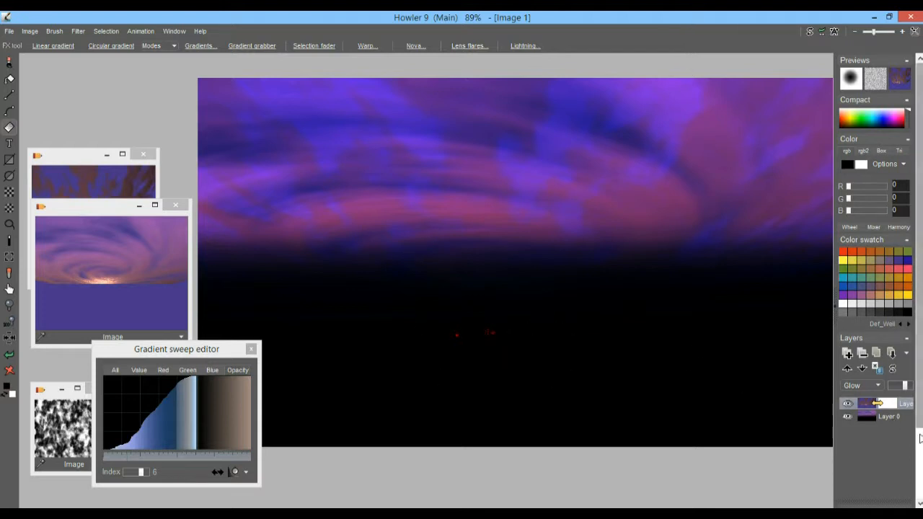
Merge layers 1 and 0 into one layer, confirm the merge, and zoom to inspect the result.
left_click(892, 354)
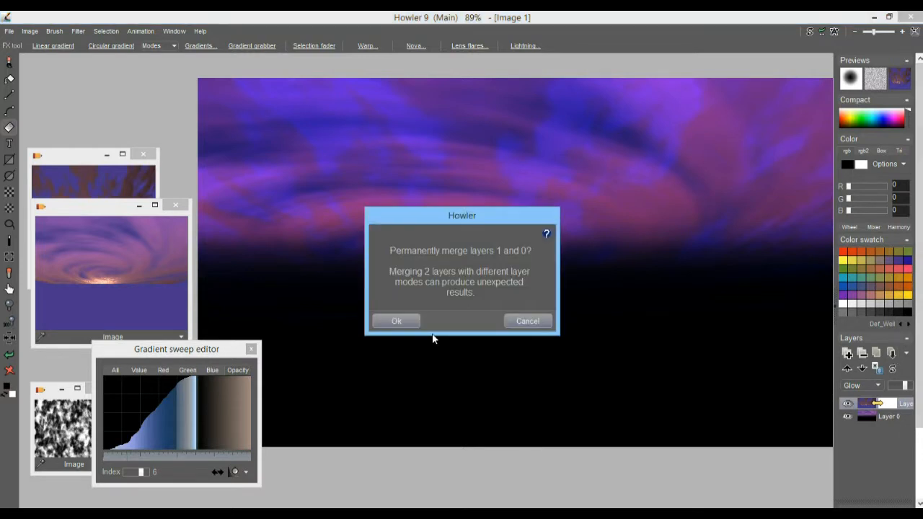
left_click(398, 322)
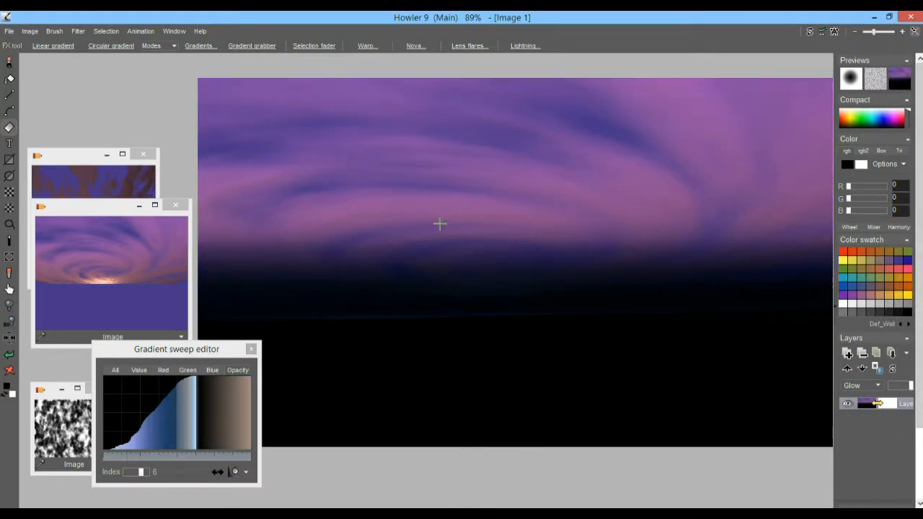
scroll(532, 199, "up", 5)
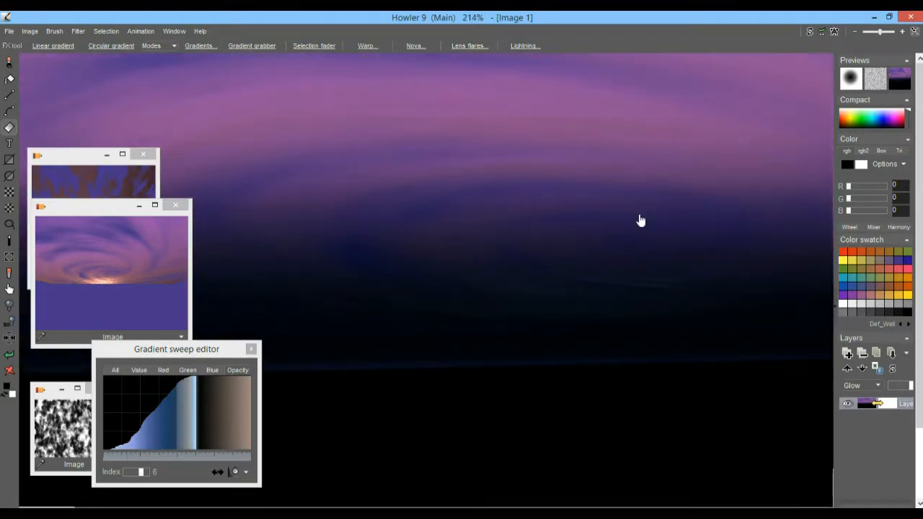
scroll(671, 220, "up", 3)
scroll(769, 233, "down", 7)
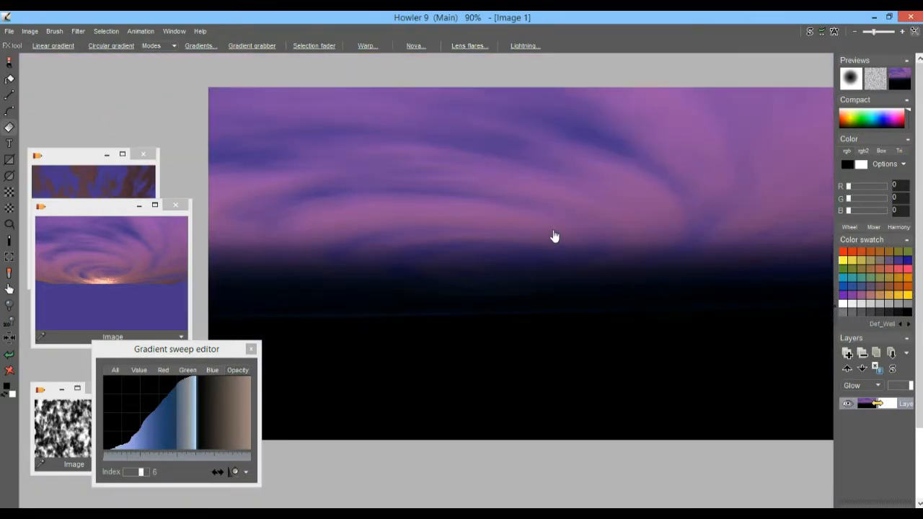
scroll(553, 236, "up", 1)
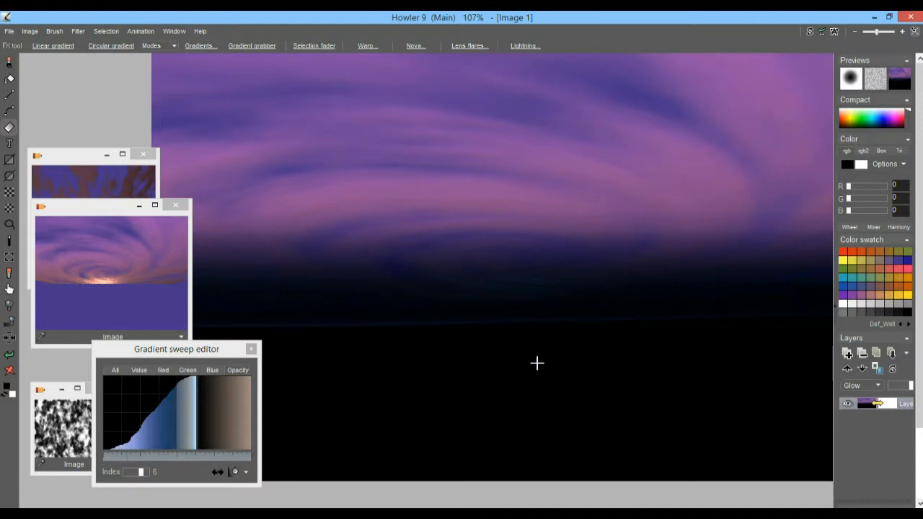